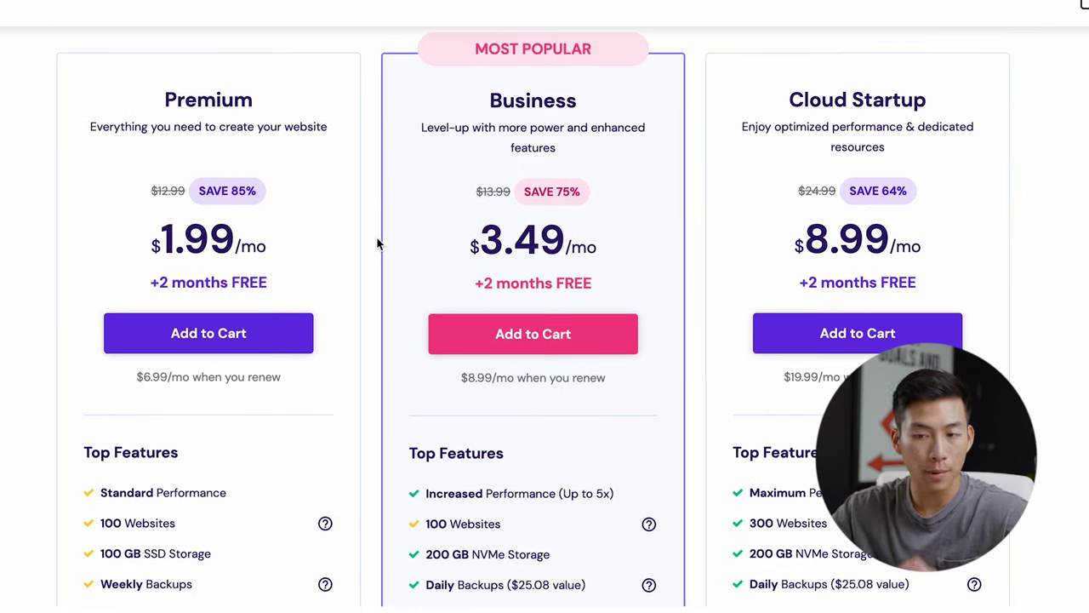
# - Add the Premium hosting plan to the cart and choose the 12-month billing period
pyautogui.scroll(-3, 337, 228)
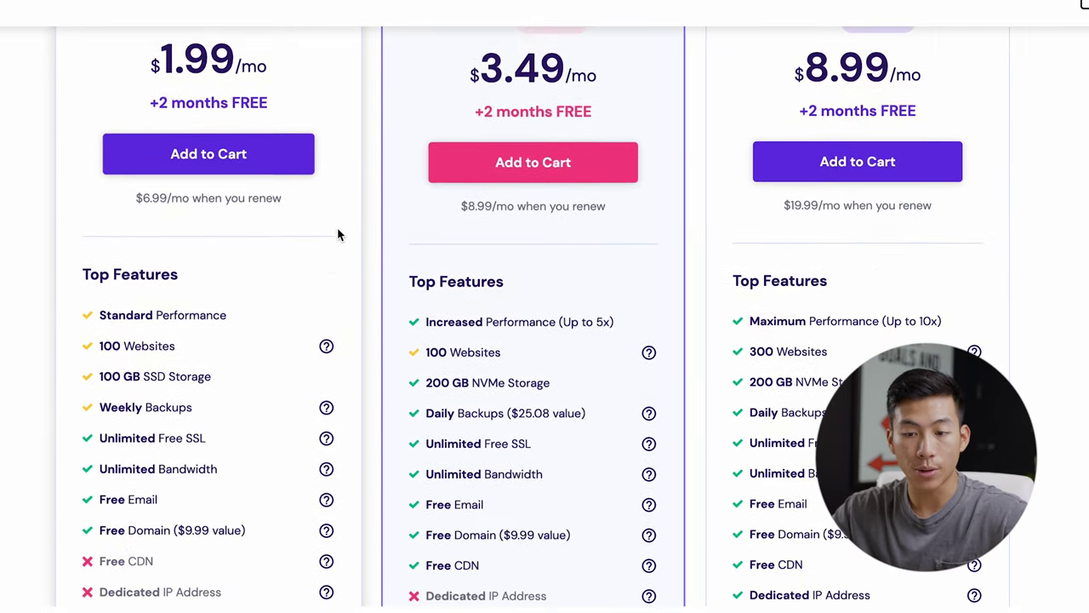
pyautogui.scroll(-1, 189, 352)
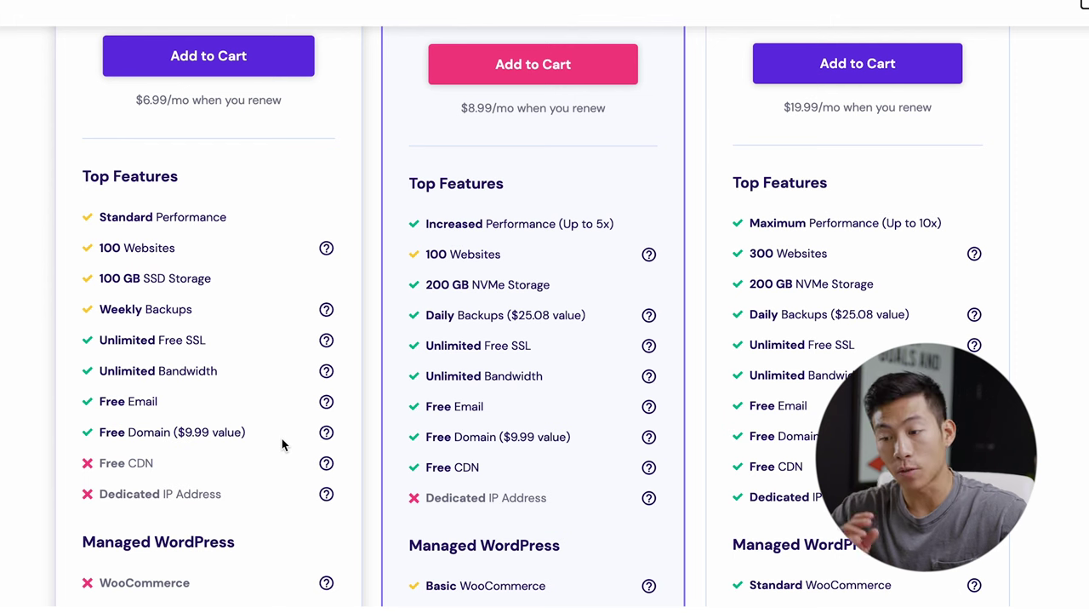
pyautogui.scroll(4, 282, 439)
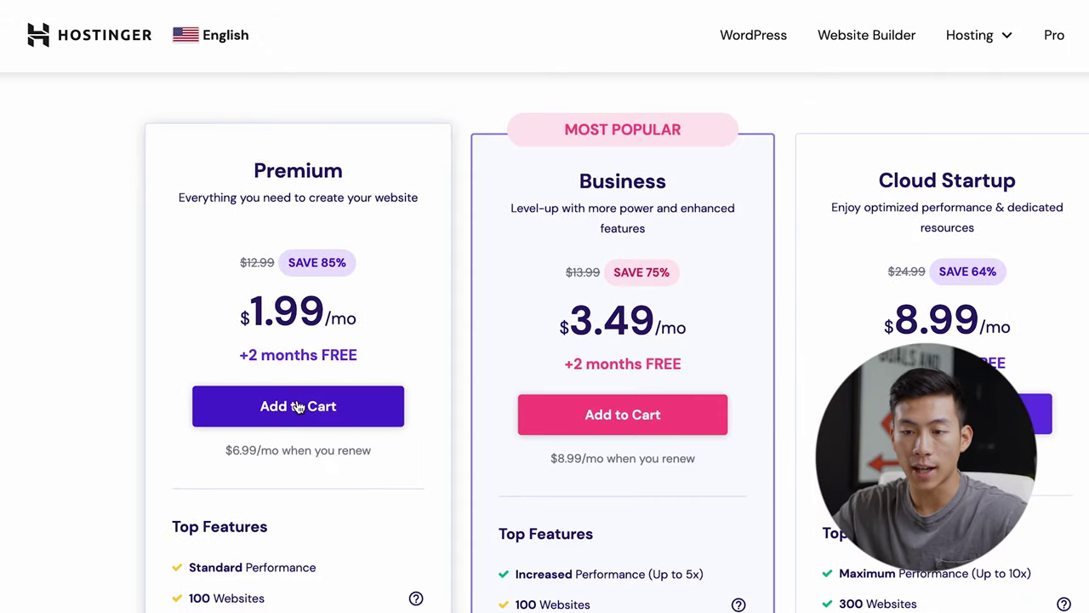
pyautogui.click(350, 410)
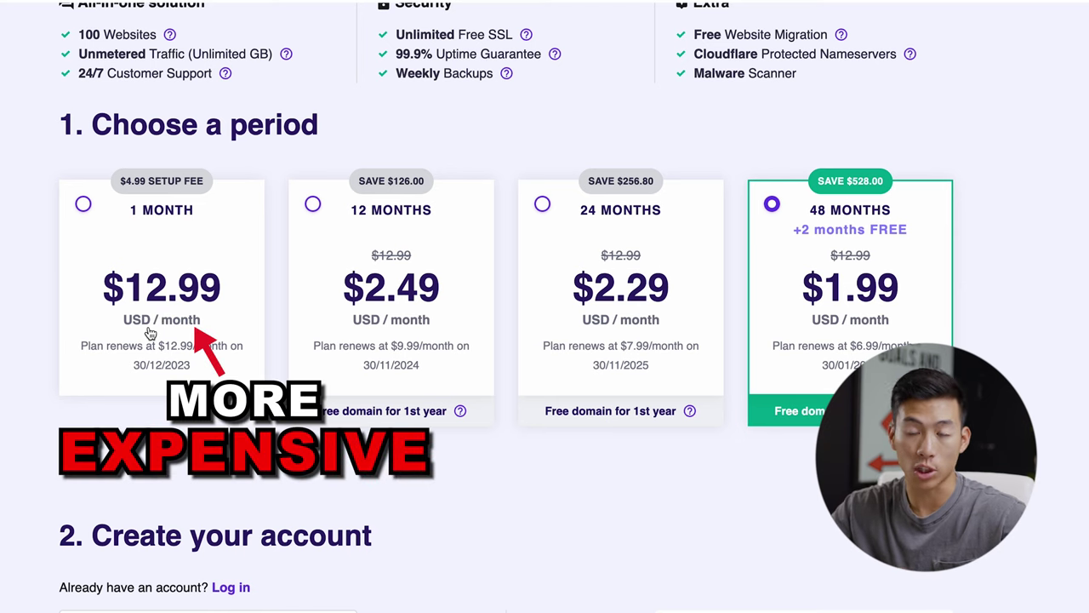
pyautogui.click(425, 264)
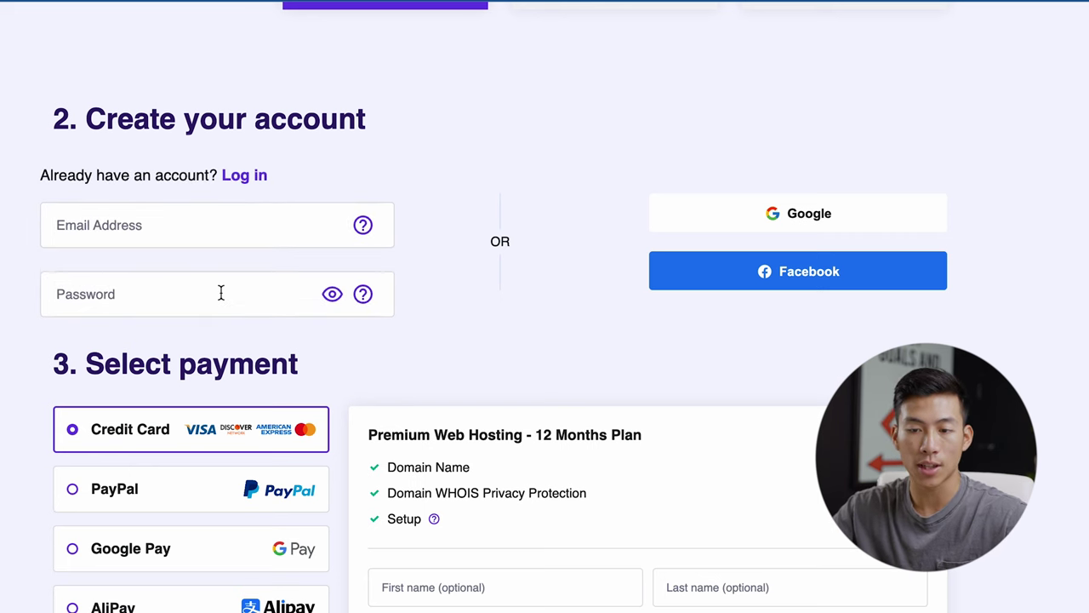
# - Apply the coupon code MYFIRSTWEBSITE to the hosting order and check the discounted total
pyautogui.scroll(-10, 460, 336)
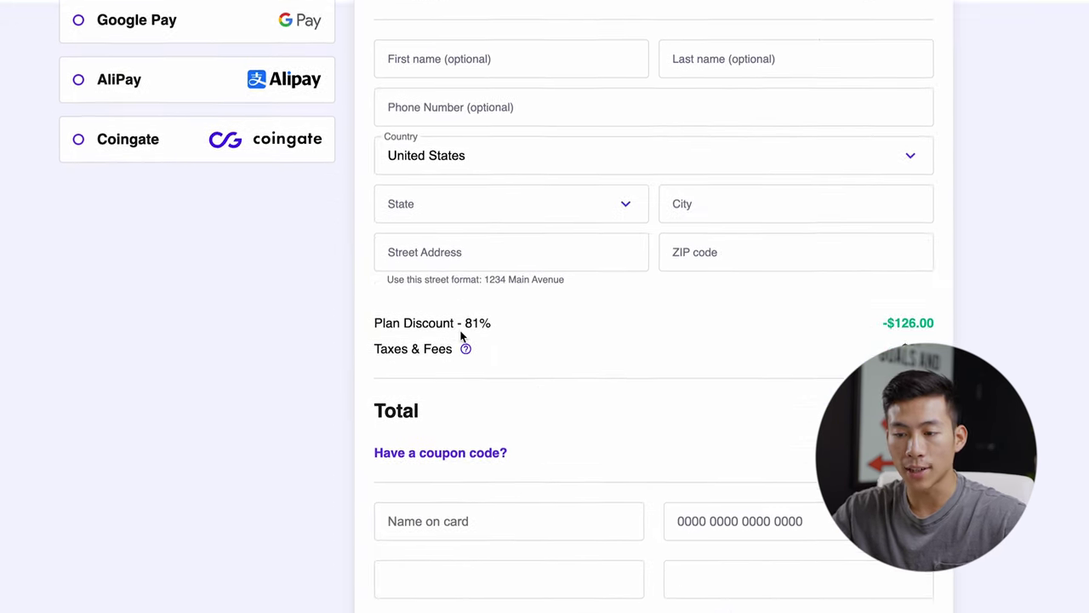
pyautogui.click(460, 339)
pyautogui.click(484, 380)
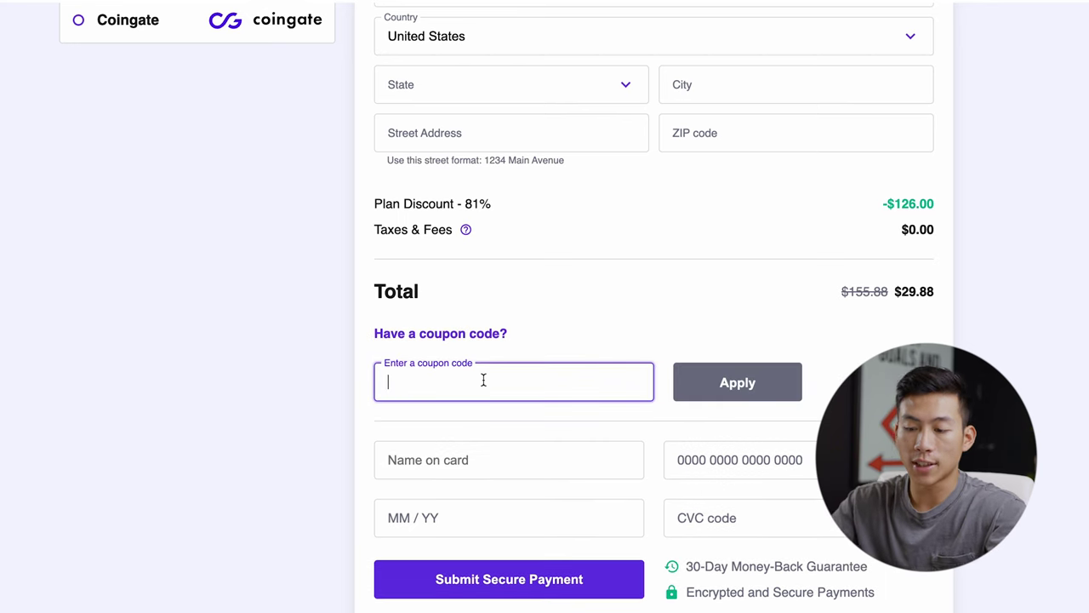
pyautogui.write('MYFIRSTWEBSITE')
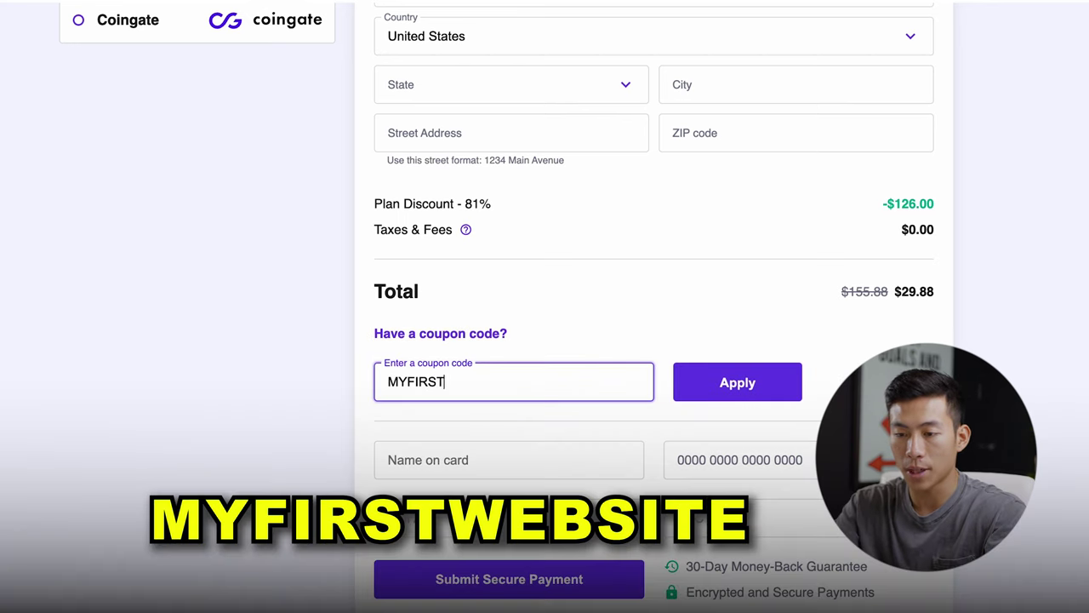
pyautogui.click(704, 380)
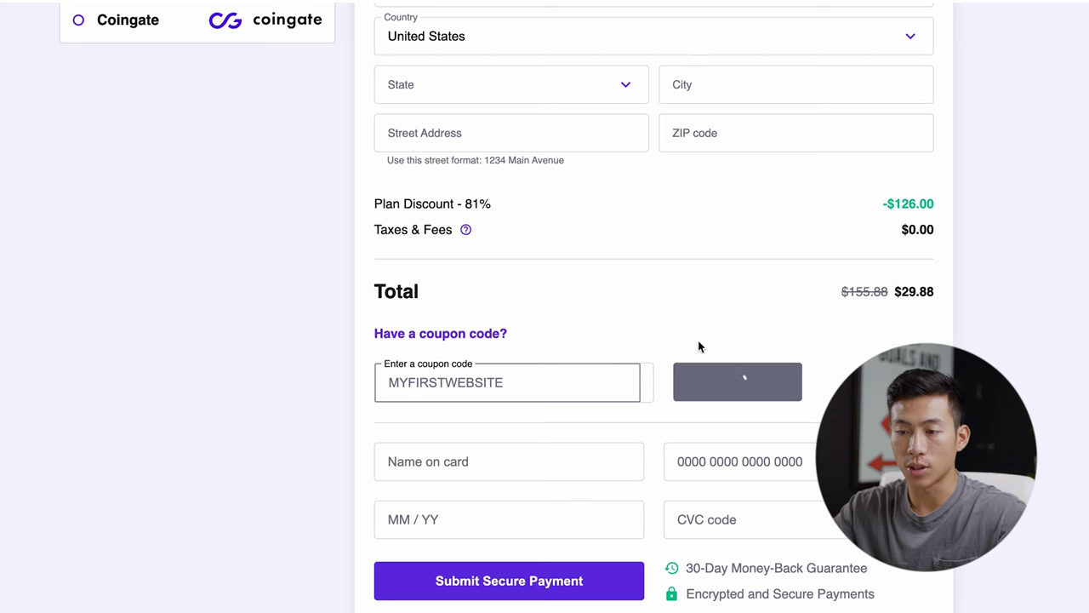
pyautogui.moveTo(933, 300); pyautogui.dragTo(867, 305)
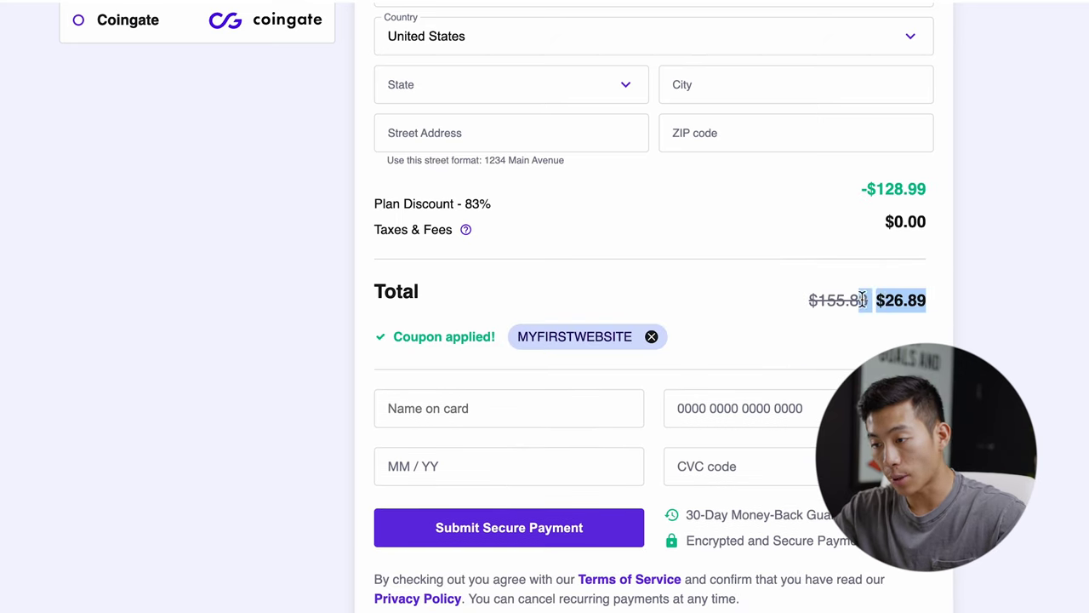
pyautogui.click(937, 325)
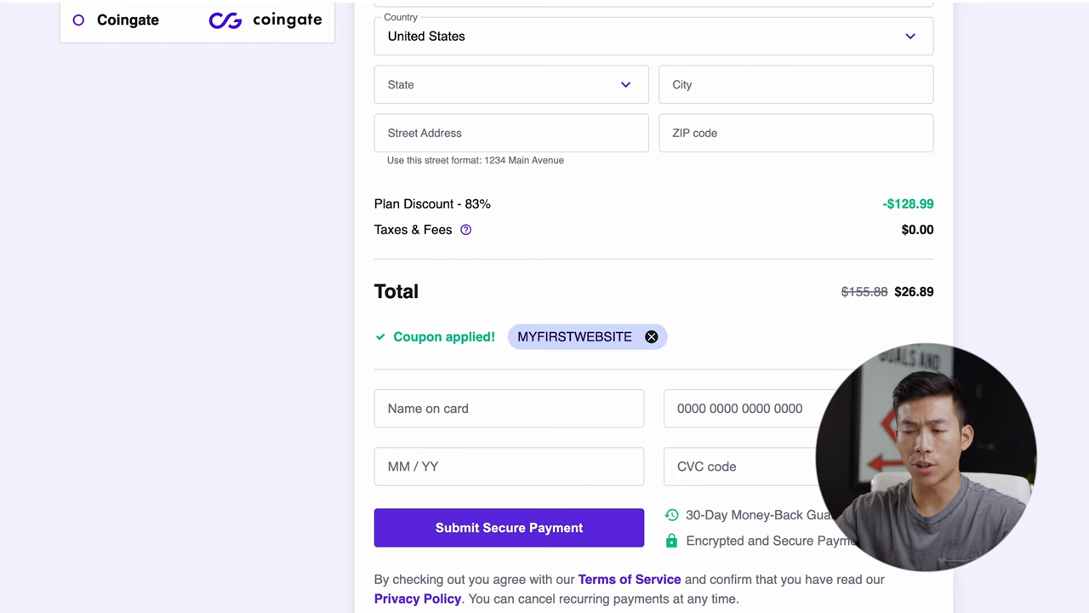
pyautogui.scroll(-1, 661, 338)
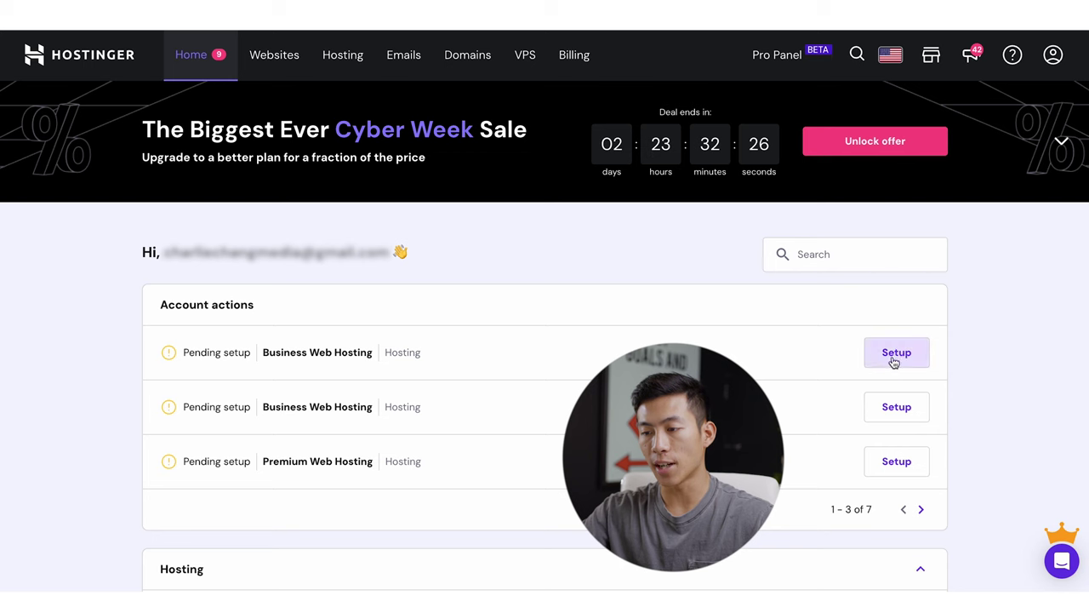
# - Start the setup of the first pending Business Web Hosting plan as a new website built on WordPress with AI
pyautogui.click(890, 364)
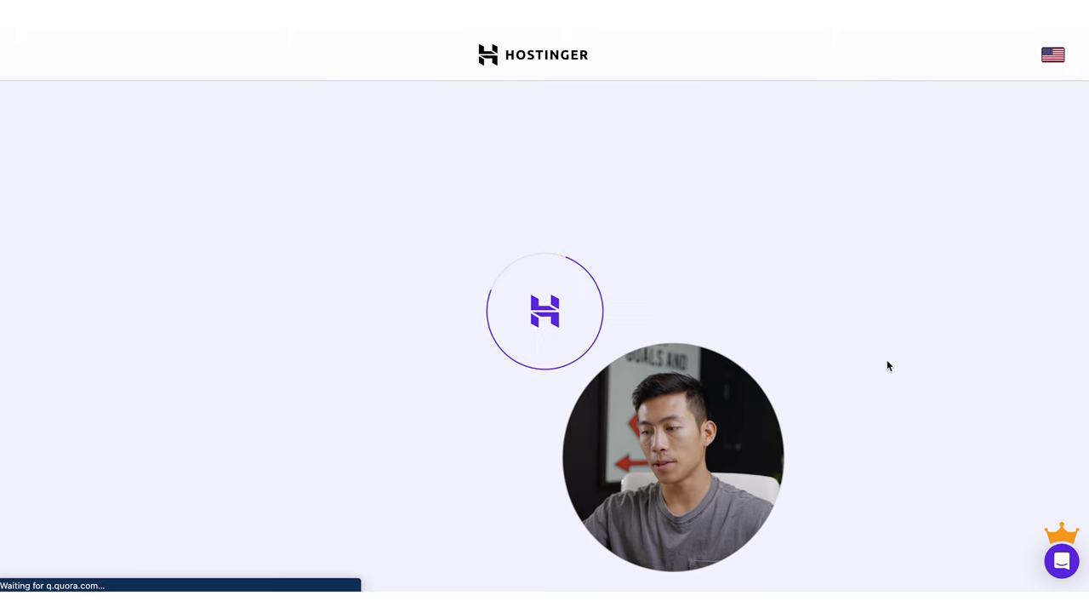
pyautogui.click(581, 467)
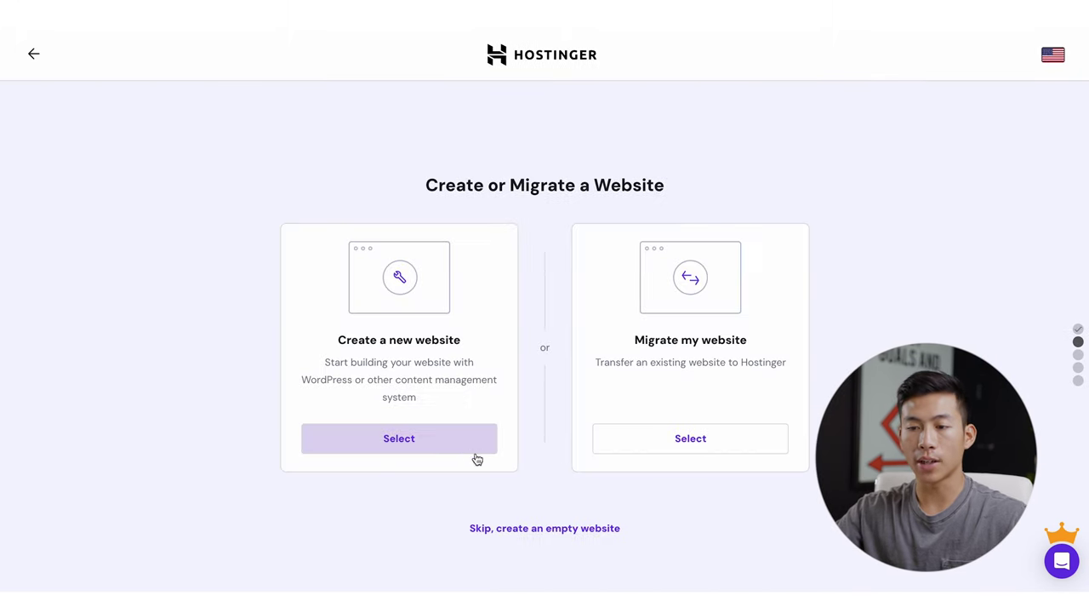
pyautogui.click(435, 472)
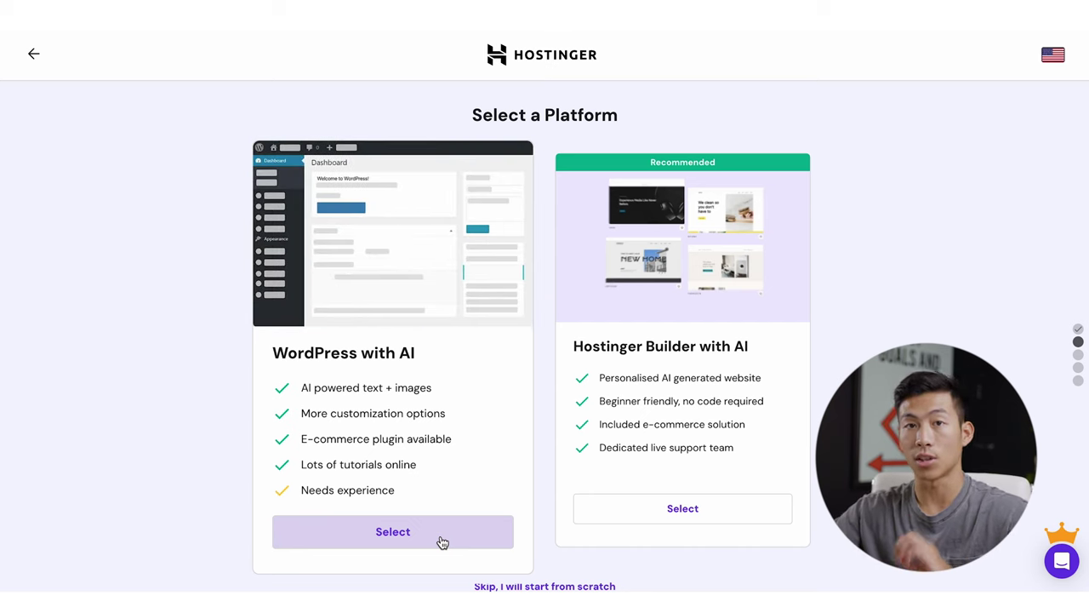
pyautogui.click(455, 521)
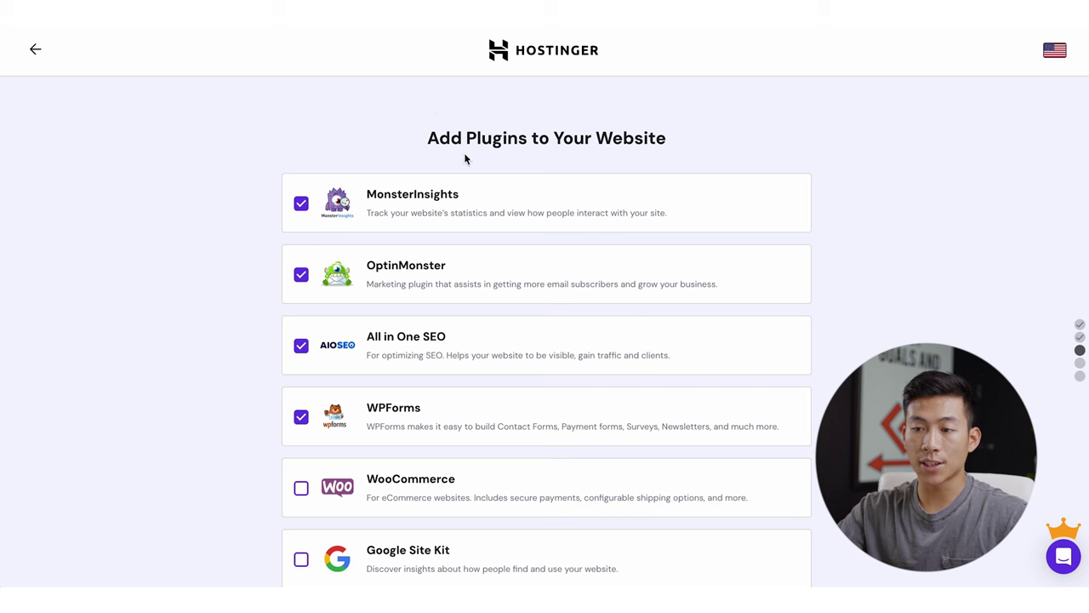
# - Skip the suggested plugins and continue the website setup without a template
pyautogui.scroll(-2, 580, 174)
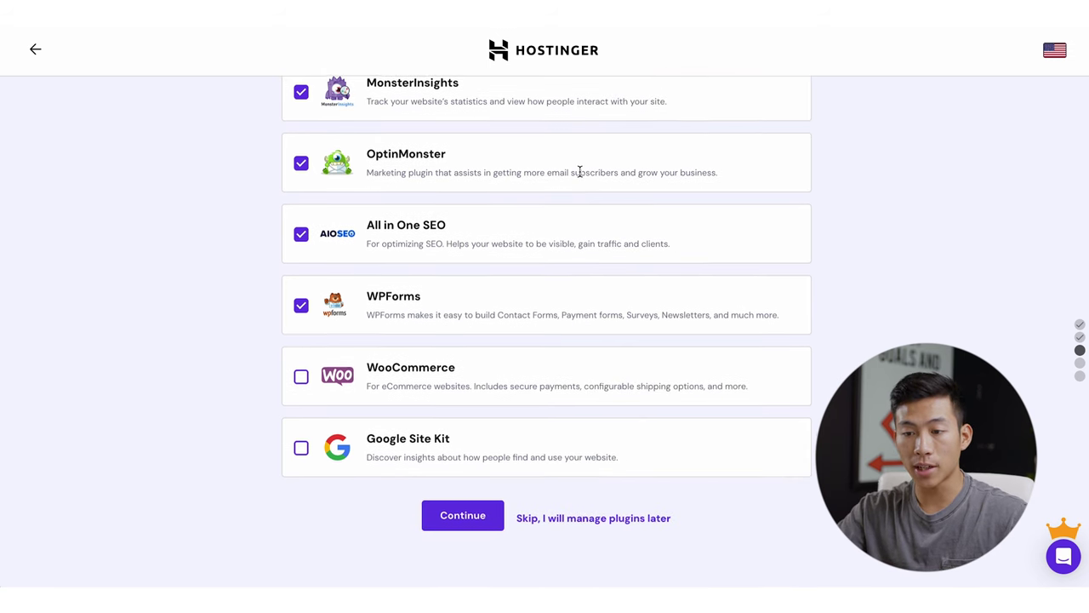
pyautogui.click(611, 526)
pyautogui.scroll(-2, 547, 442)
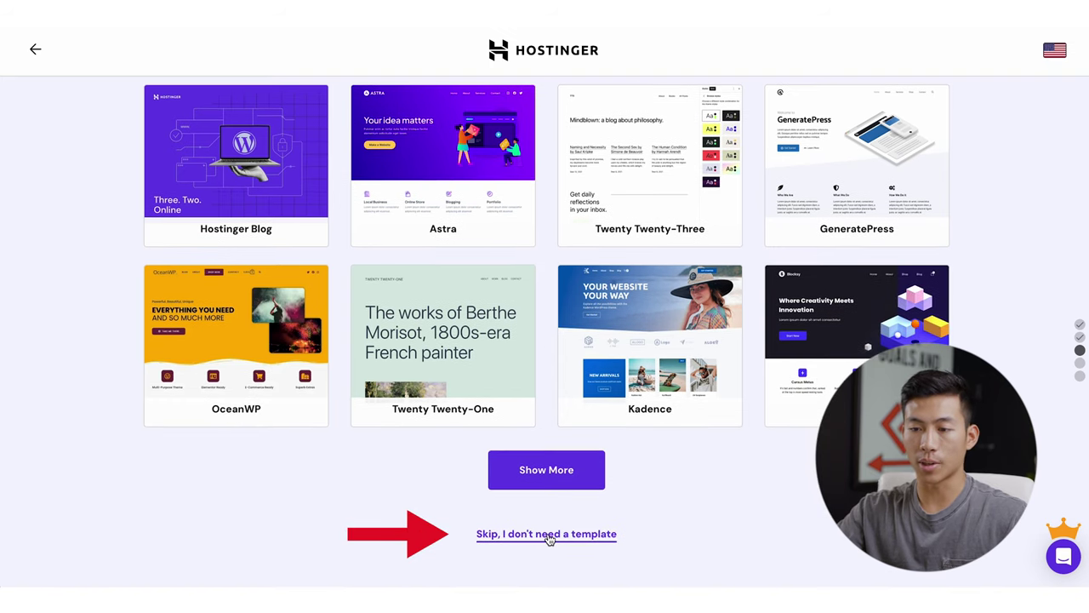
pyautogui.scroll(1, 472, 222)
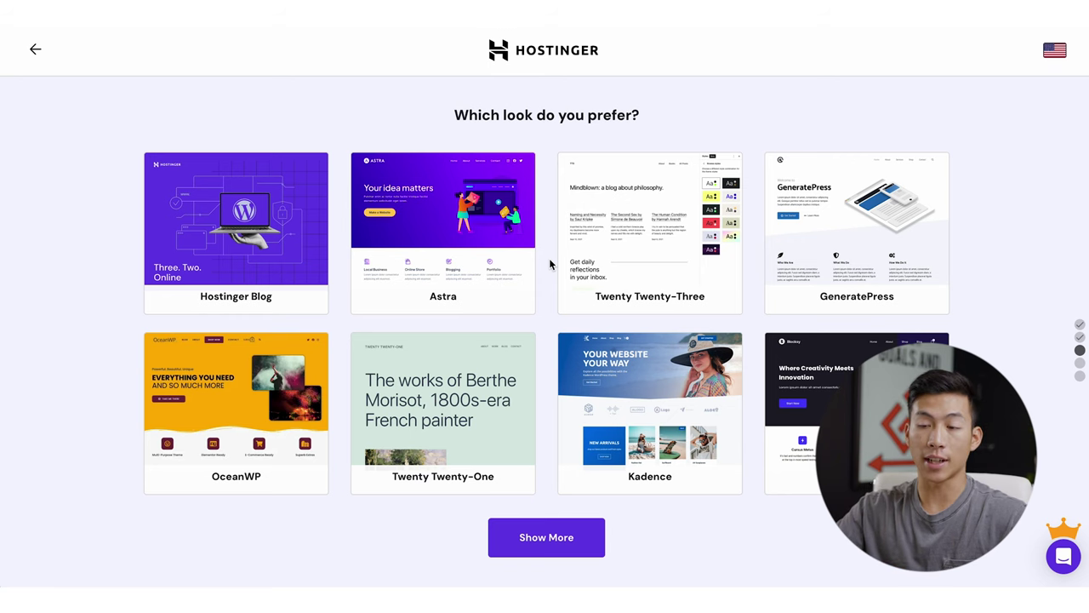
pyautogui.scroll(-2, 549, 258)
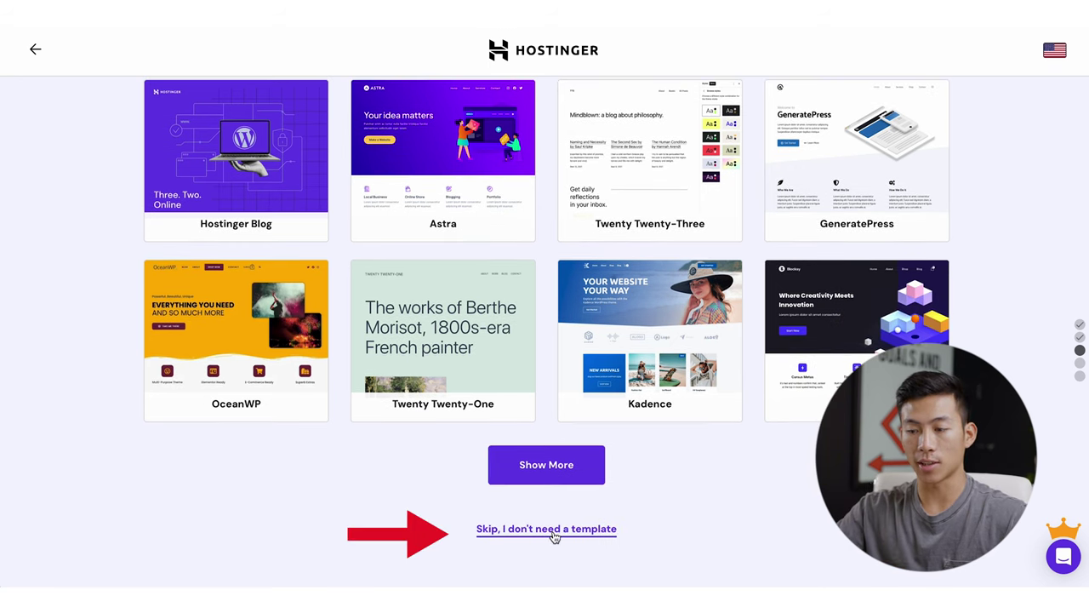
pyautogui.click(553, 533)
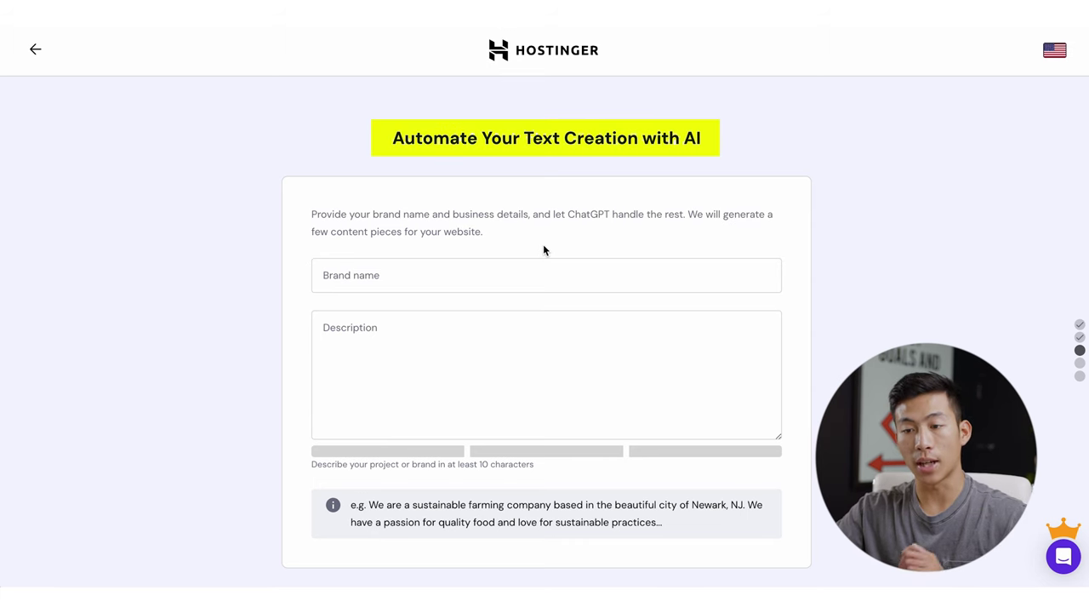
# - Skip the AI text creation so that the website content can be written manually
pyautogui.scroll(-1, 543, 249)
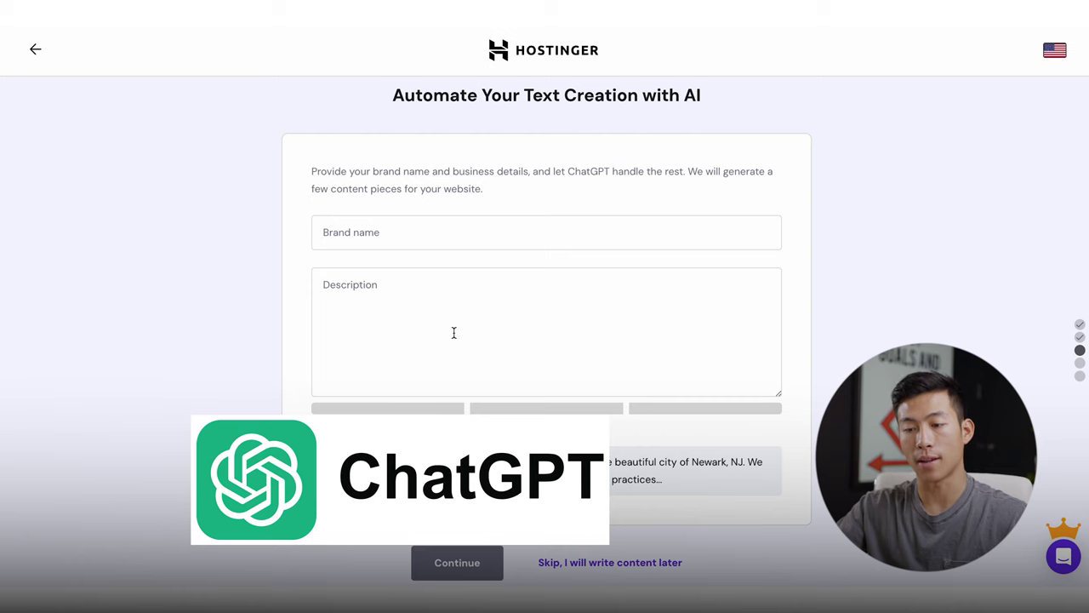
pyautogui.scroll(-1, 588, 459)
pyautogui.click(615, 524)
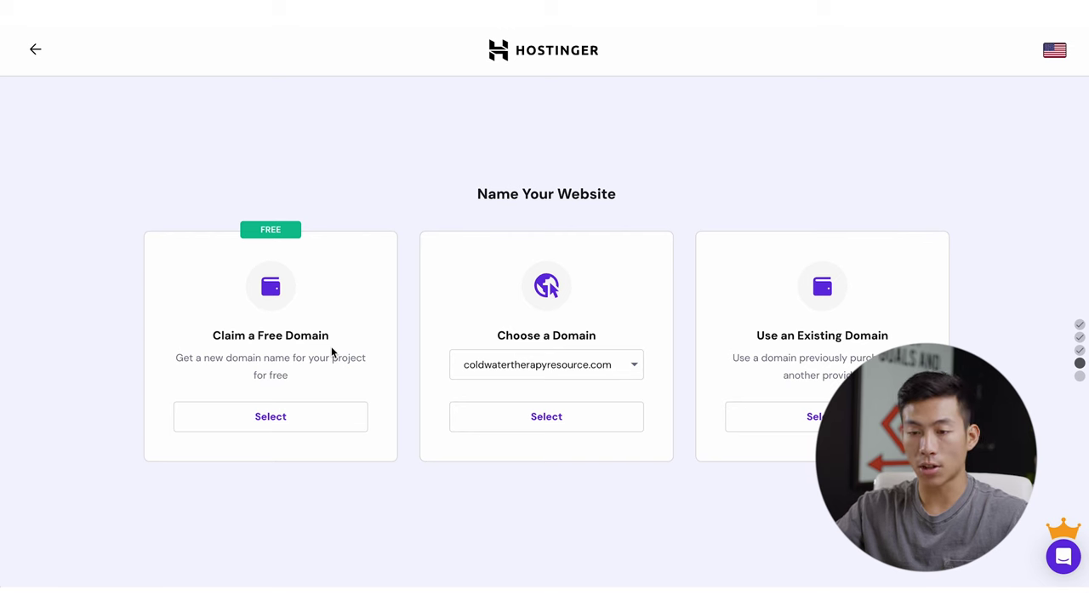
# - Claim the free domain myfirstphotosellingwebsite.com and finish its registration with the saved contact details
pyautogui.click(312, 417)
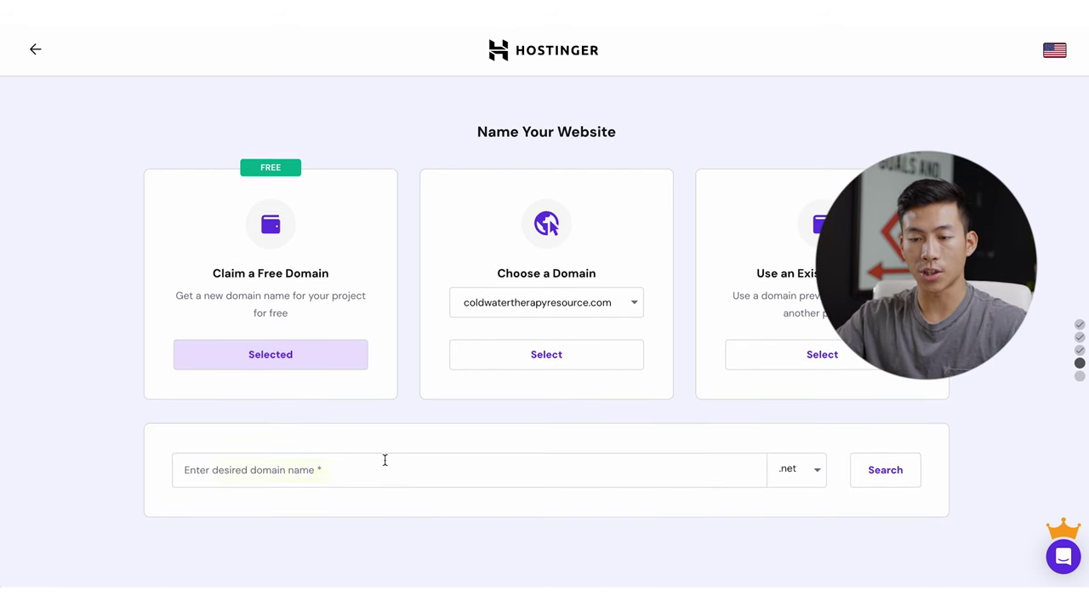
pyautogui.click(802, 486)
pyautogui.scroll(-1, 749, 476)
pyautogui.click(713, 472)
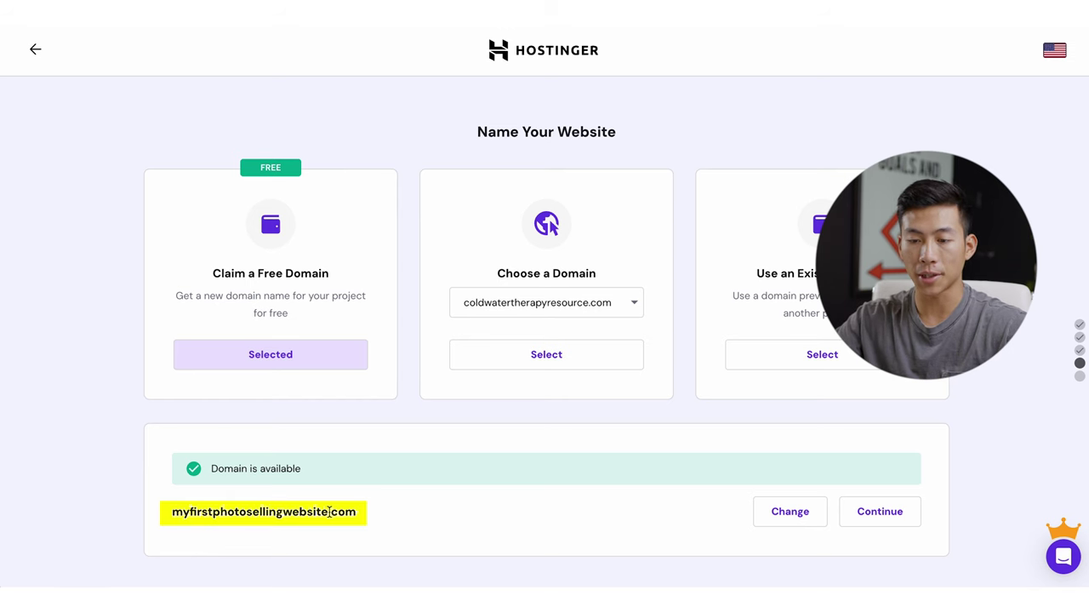
pyautogui.click(877, 513)
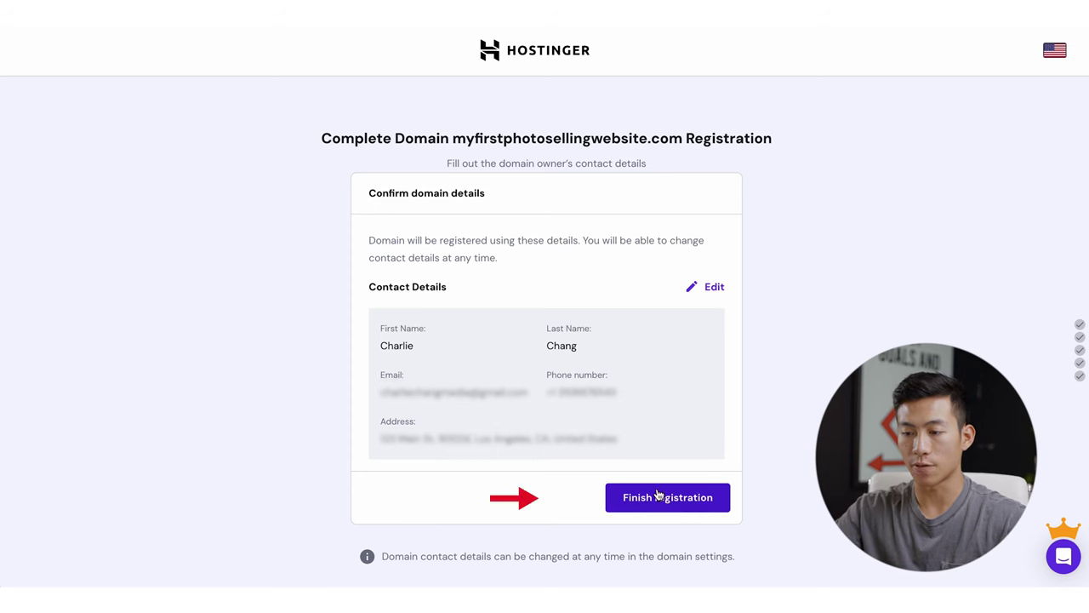
pyautogui.click(693, 502)
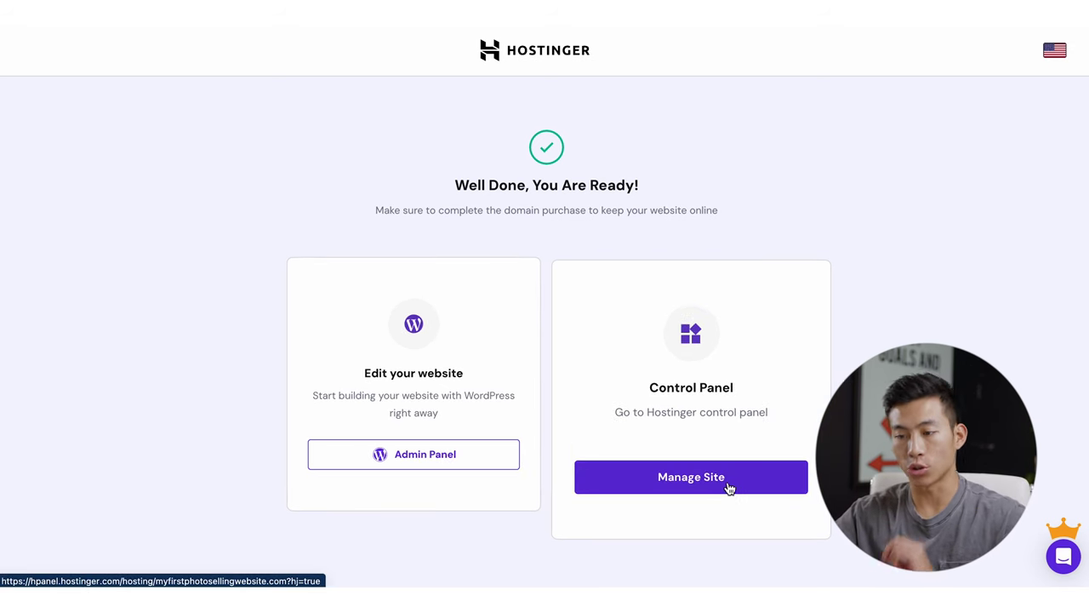
# - Open the new site's WordPress admin panel, and install and activate the Astra theme
pyautogui.click(476, 467)
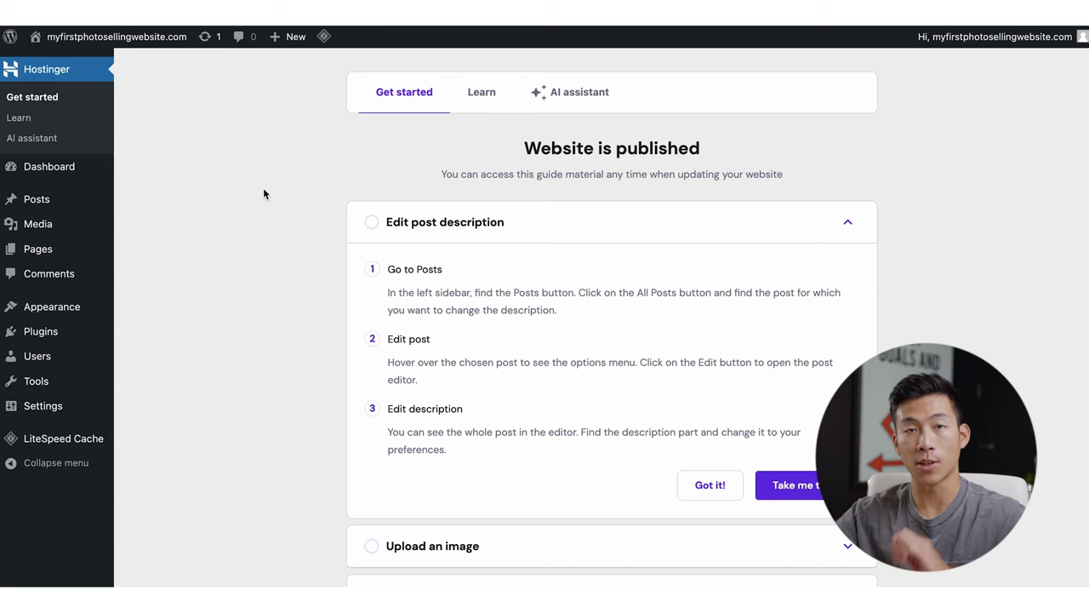
pyautogui.moveTo(90, 312)
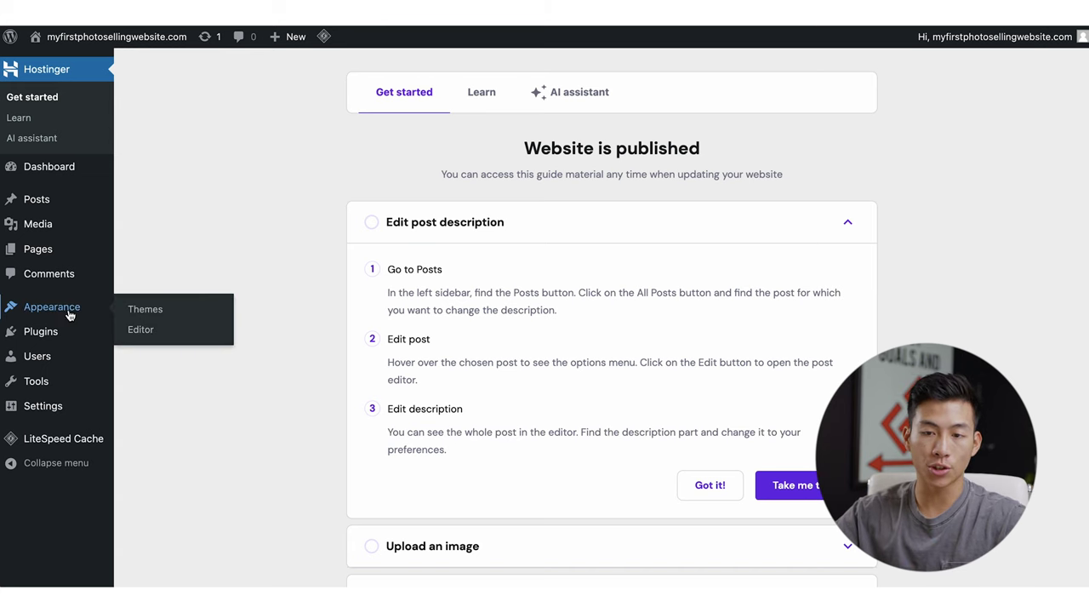
pyautogui.click(157, 321)
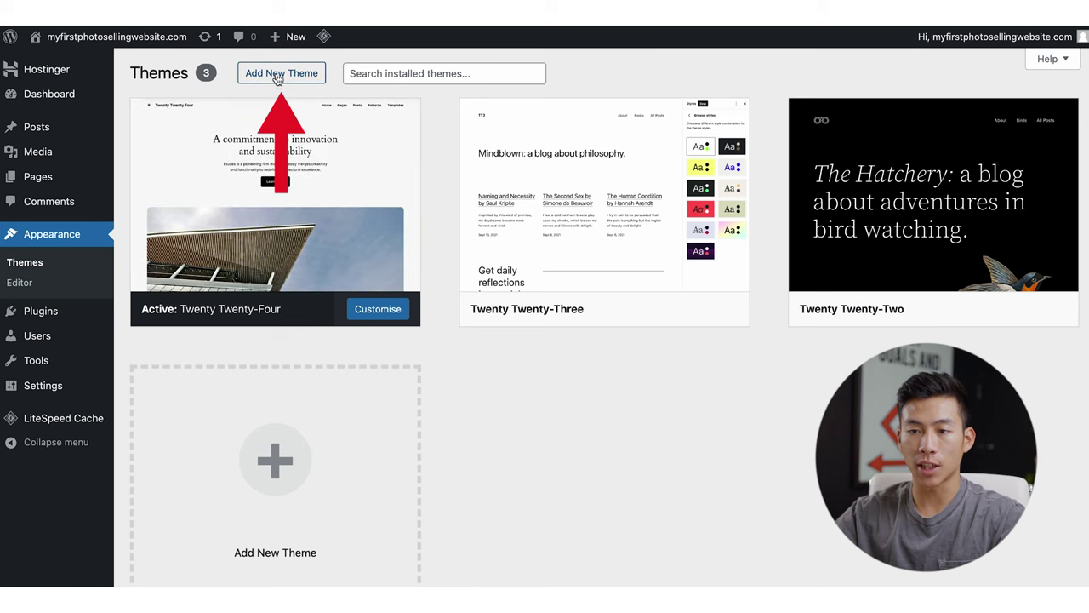
pyautogui.click(283, 74)
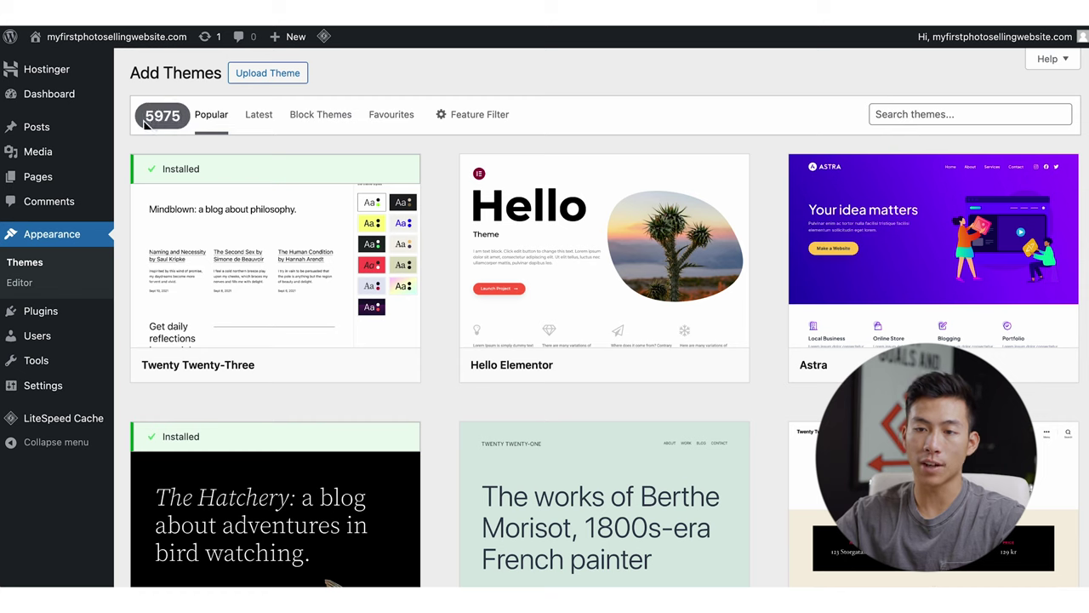
pyautogui.moveTo(876, 305)
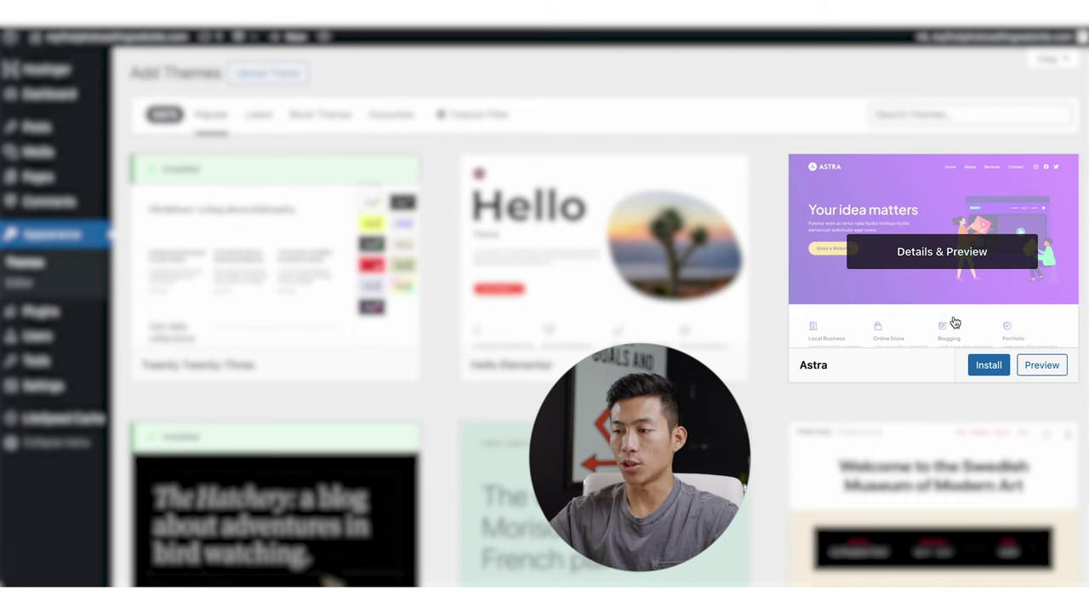
pyautogui.click(989, 367)
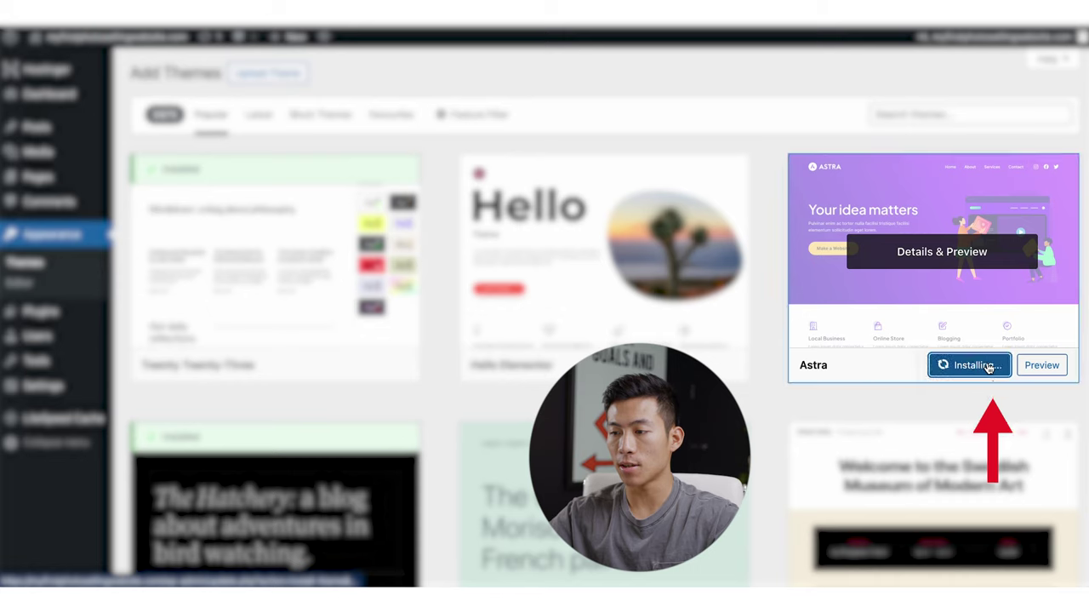
pyautogui.click(961, 366)
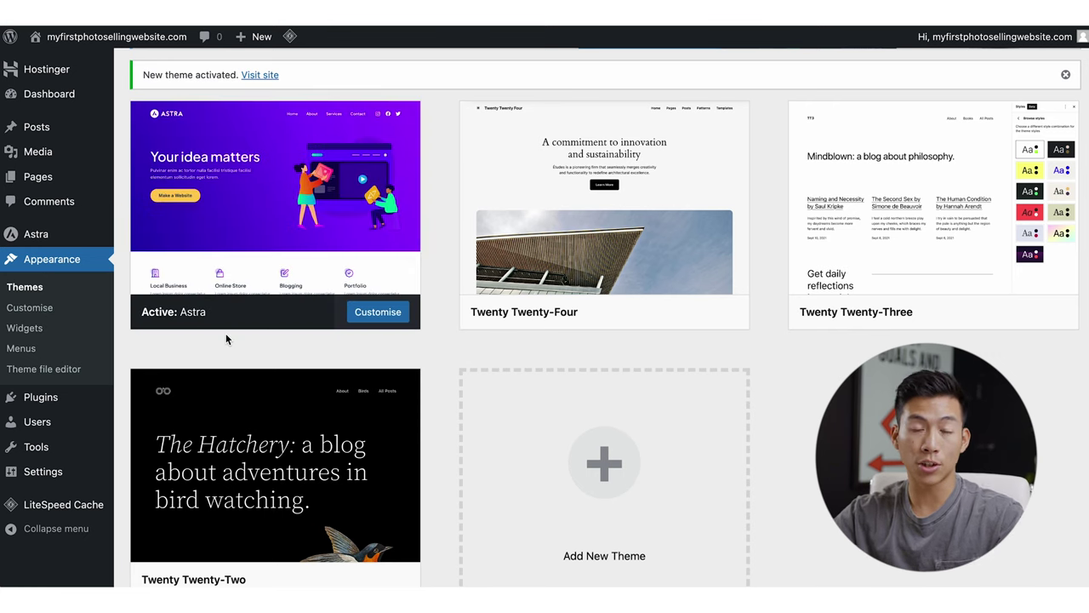
# - Search the plugin directory for easy digital downloads, and install and activate the Easy Digital Downloads plugin
pyautogui.click(45, 402)
pyautogui.scroll(-3, 382, 287)
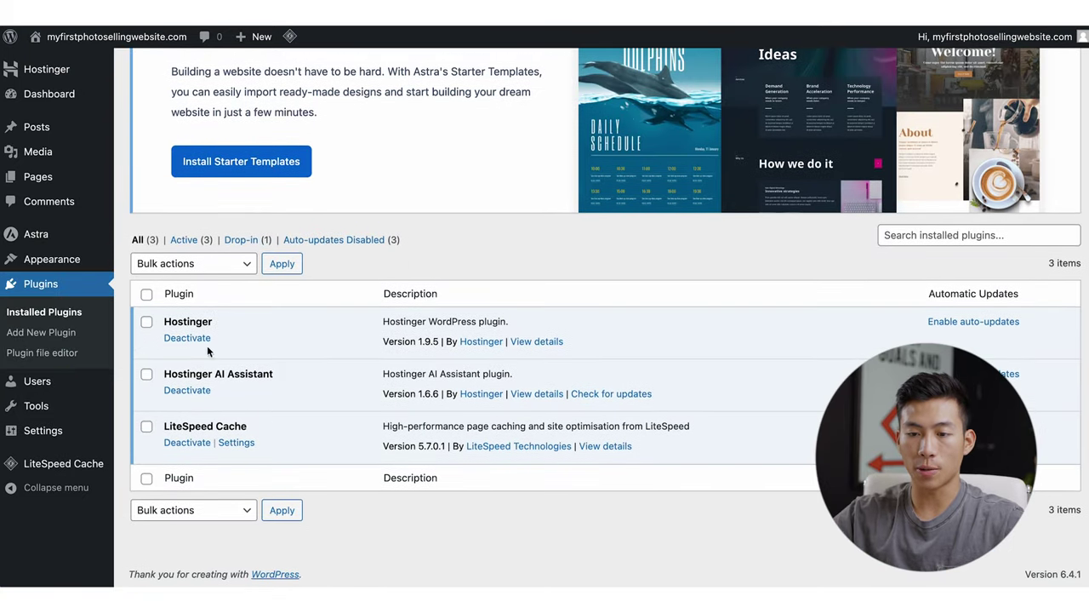
pyautogui.scroll(3, 284, 417)
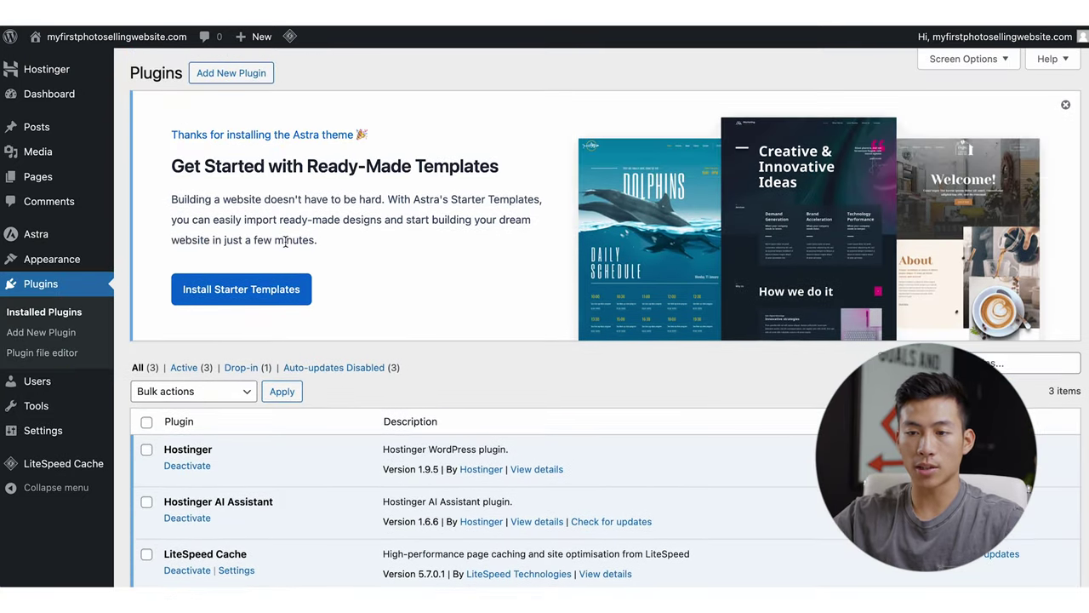
pyautogui.click(237, 75)
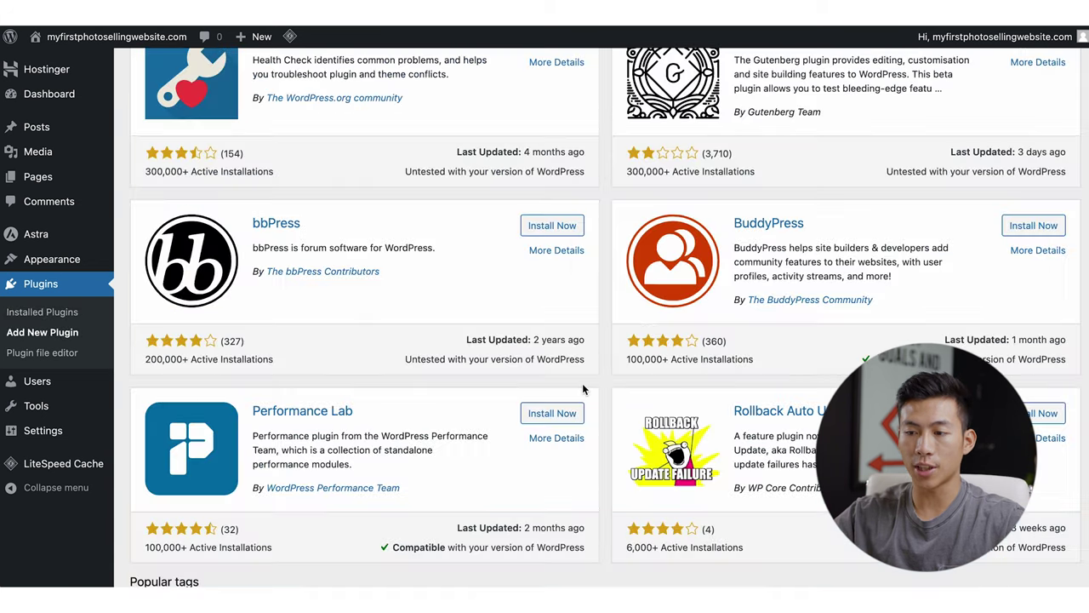
pyautogui.scroll(-2, 582, 383)
pyautogui.scroll(5, 585, 405)
pyautogui.scroll(5, 585, 404)
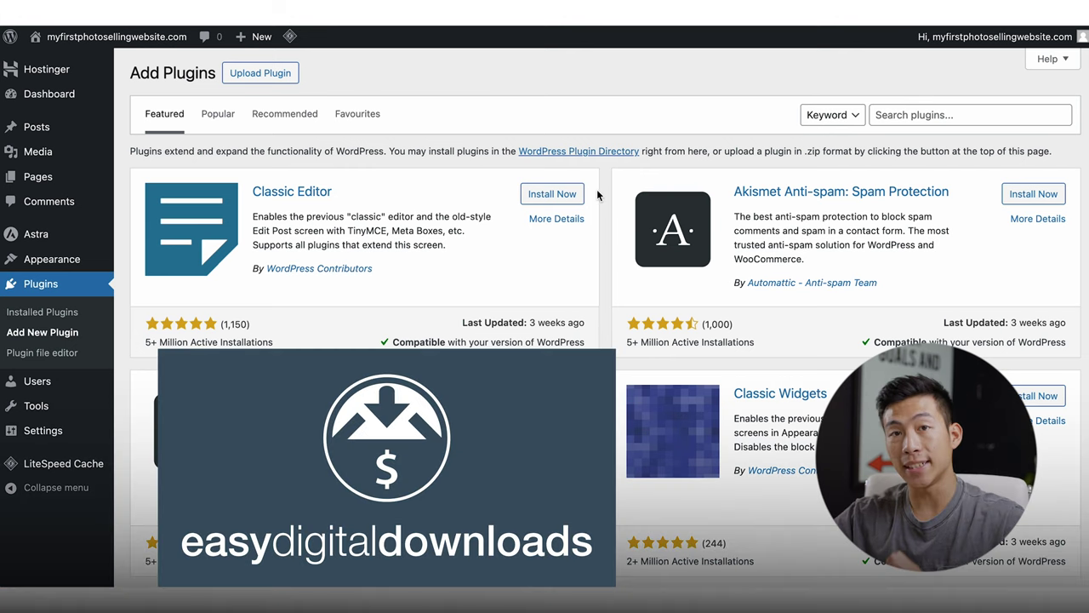
pyautogui.click(910, 114)
pyautogui.write('easy digital downloads')
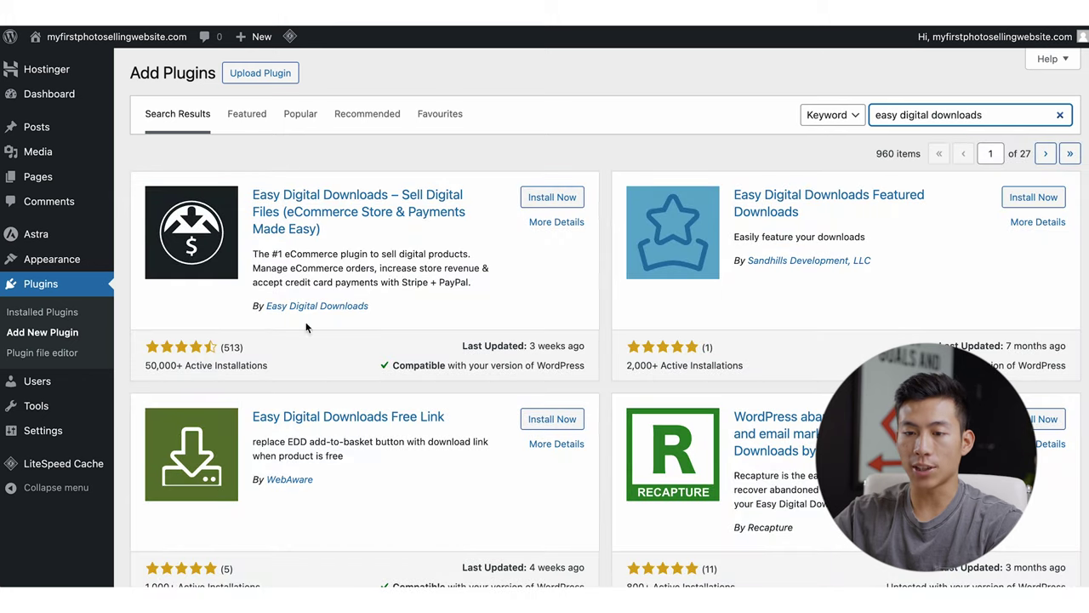
pyautogui.click(554, 197)
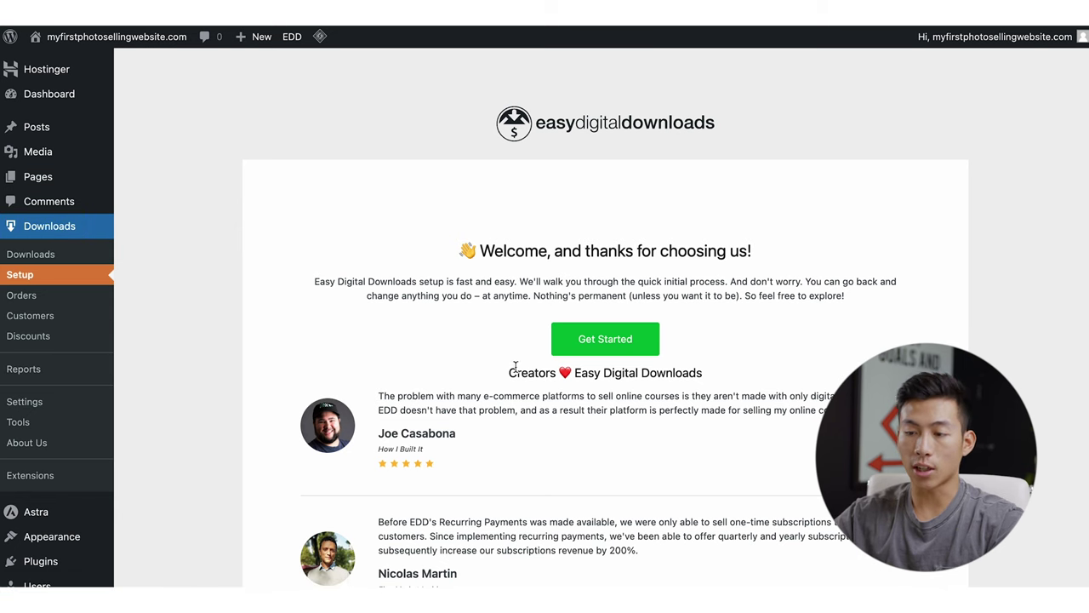
# - Start the Easy Digital Downloads setup and proceed through its Business and Payment Methods stages
pyautogui.click(619, 341)
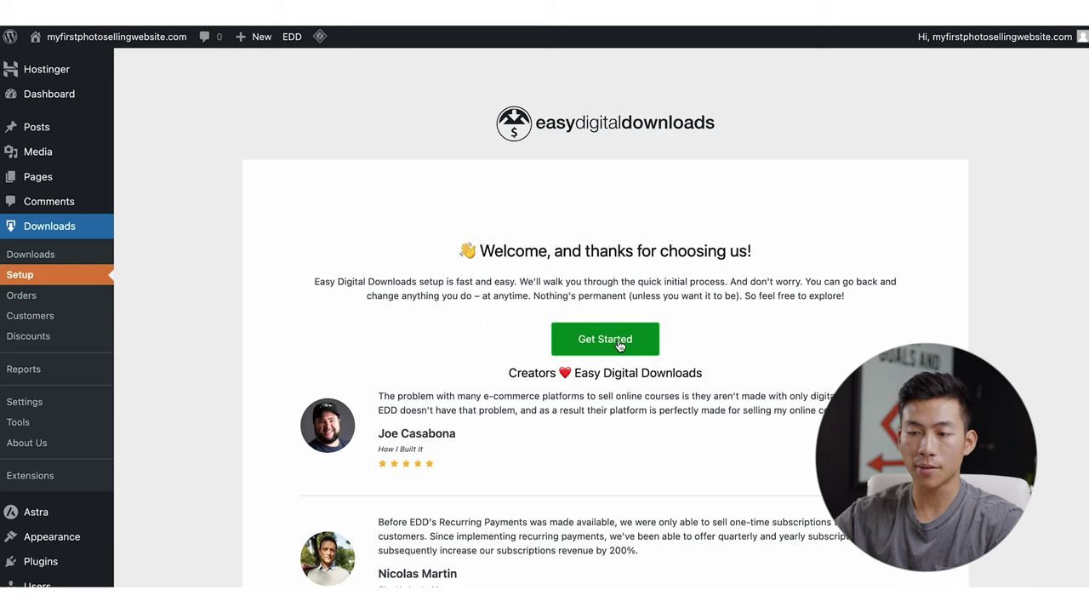
pyautogui.scroll(-3, 618, 345)
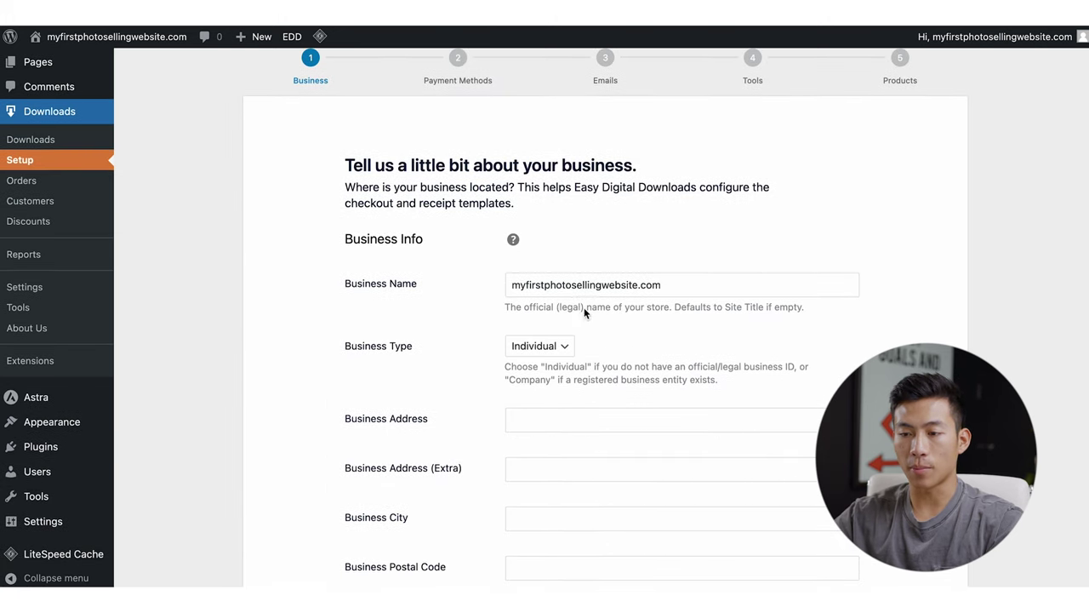
pyautogui.scroll(-3, 568, 375)
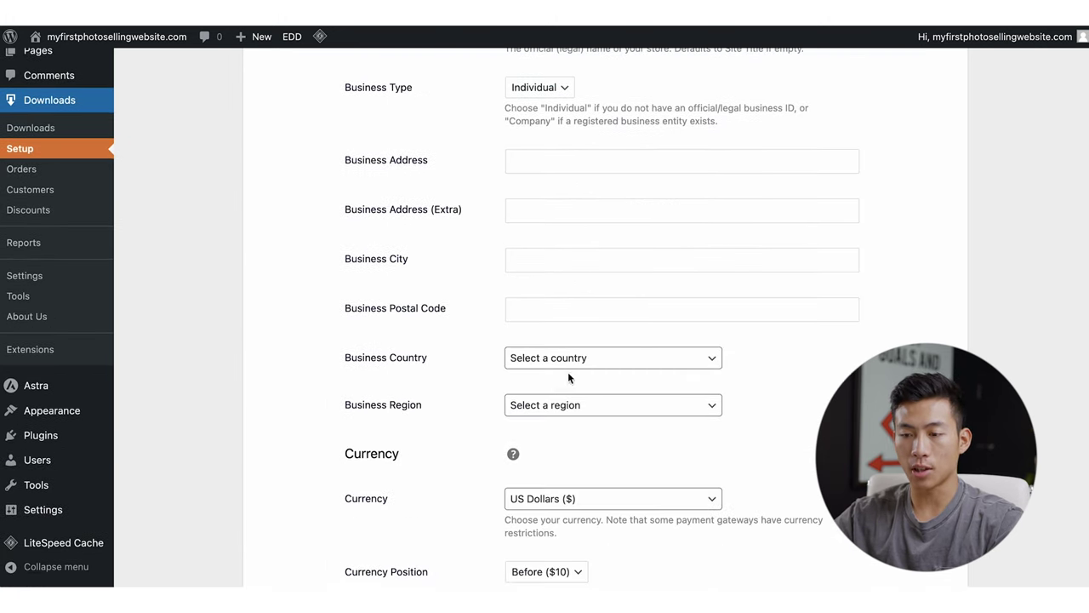
pyautogui.scroll(-6, 564, 351)
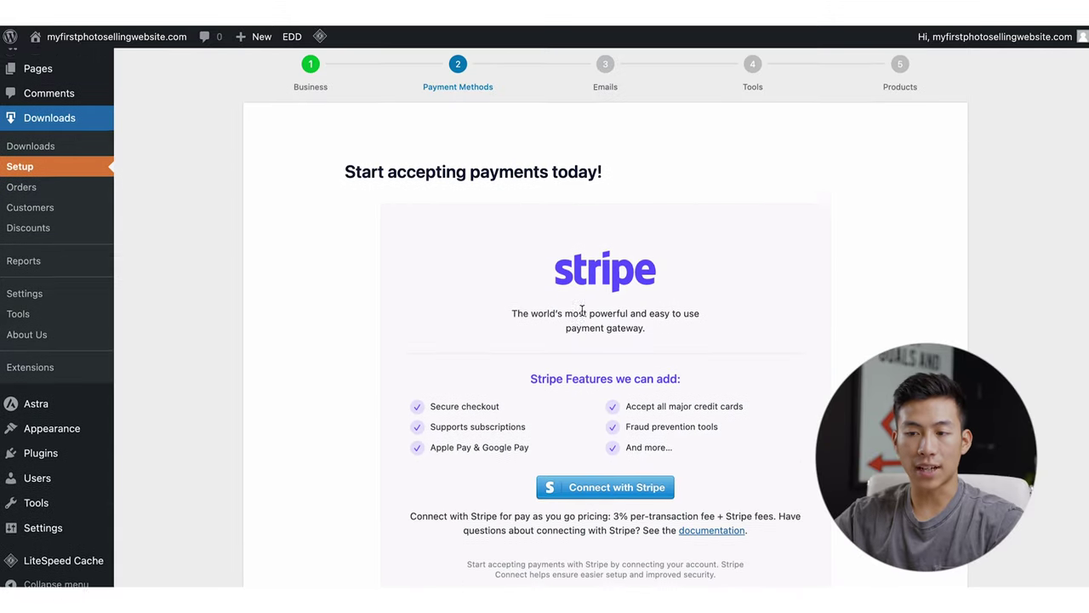
pyautogui.scroll(-2, 536, 336)
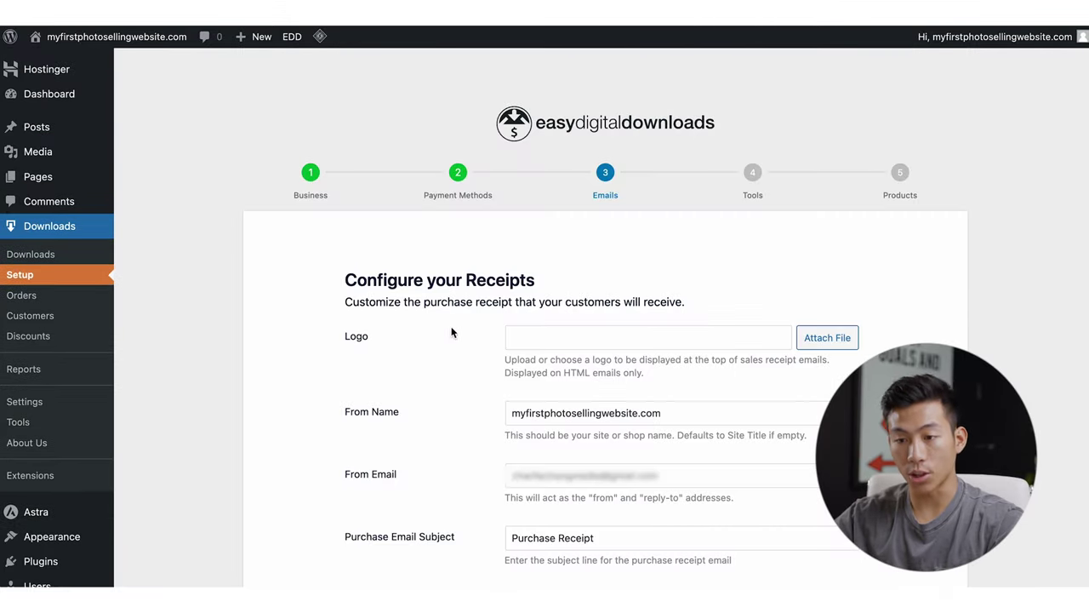
# - Go through the purchase receipt settings and the recommended conversion tools, and continue to the Products stage
pyautogui.scroll(-3, 458, 356)
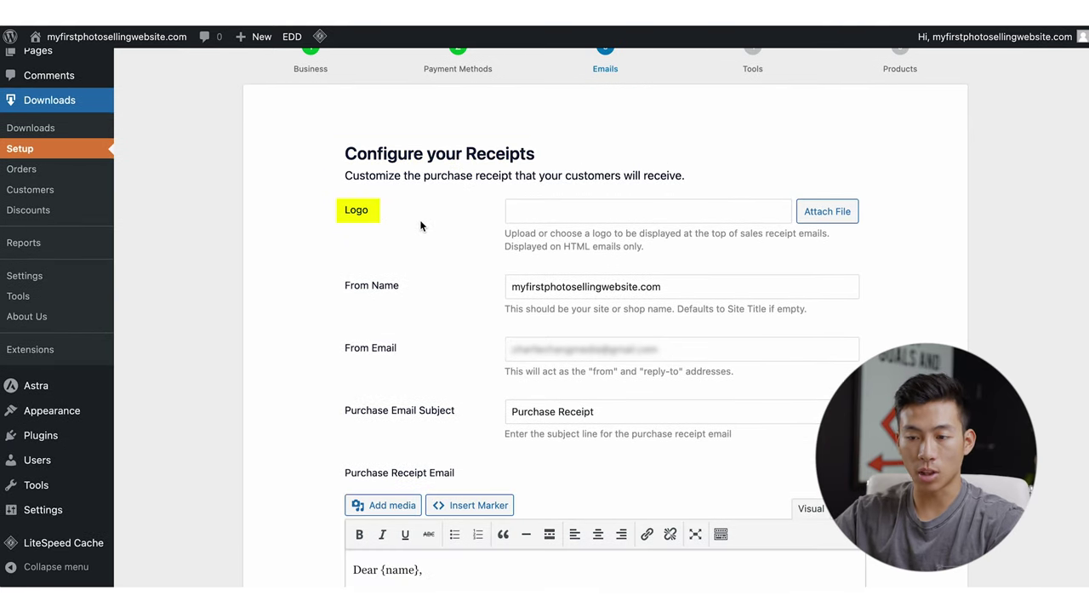
pyautogui.scroll(-2, 421, 226)
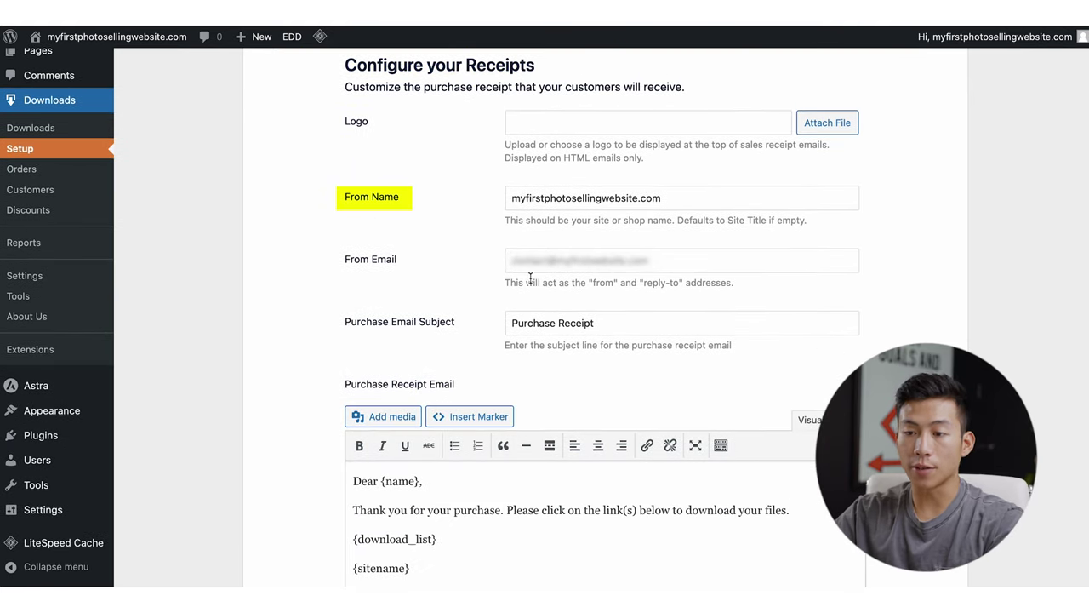
pyautogui.scroll(-5, 412, 348)
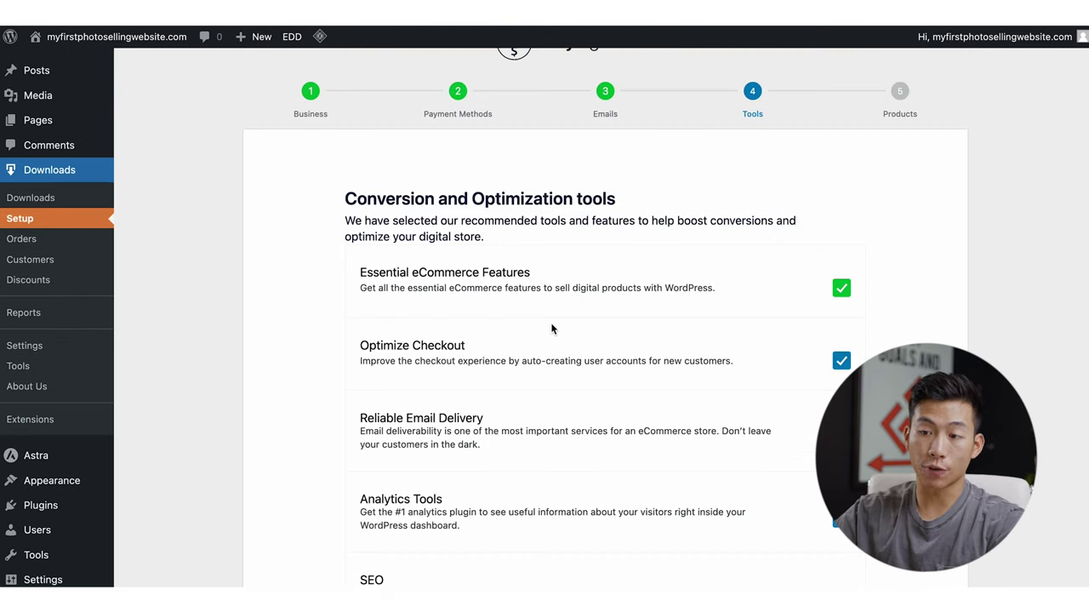
pyautogui.scroll(-4, 552, 328)
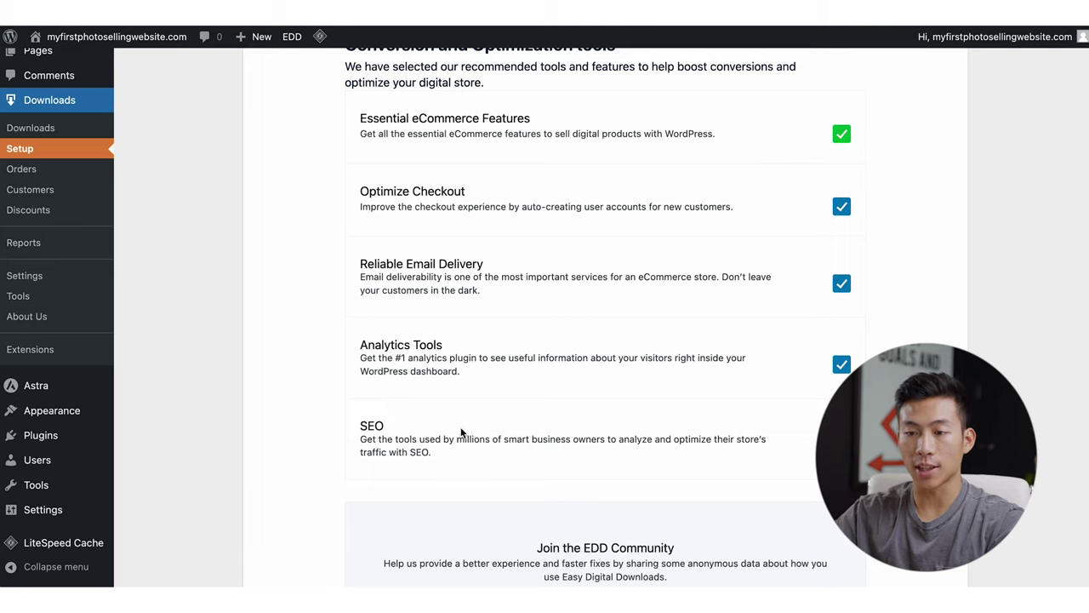
pyautogui.scroll(5, 562, 447)
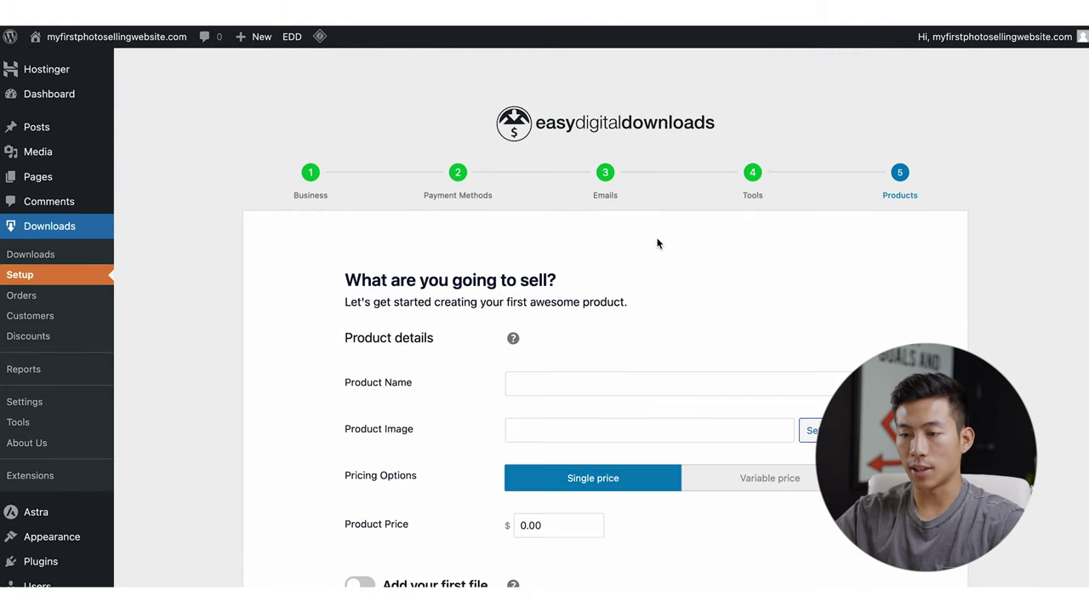
# - Name the first product Image 1
pyautogui.scroll(-3, 632, 285)
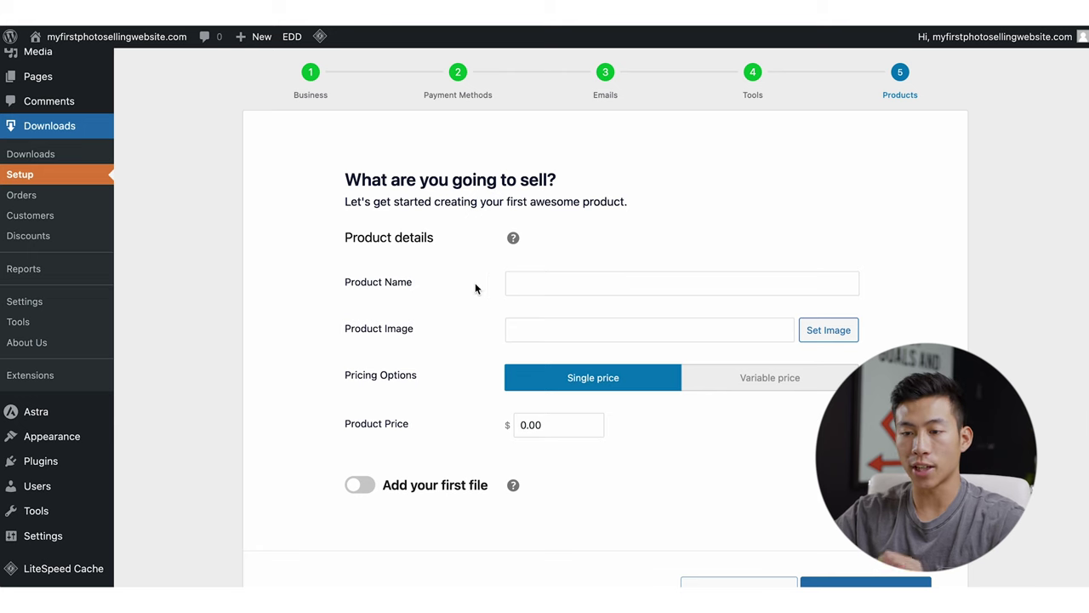
pyautogui.scroll(-1, 475, 283)
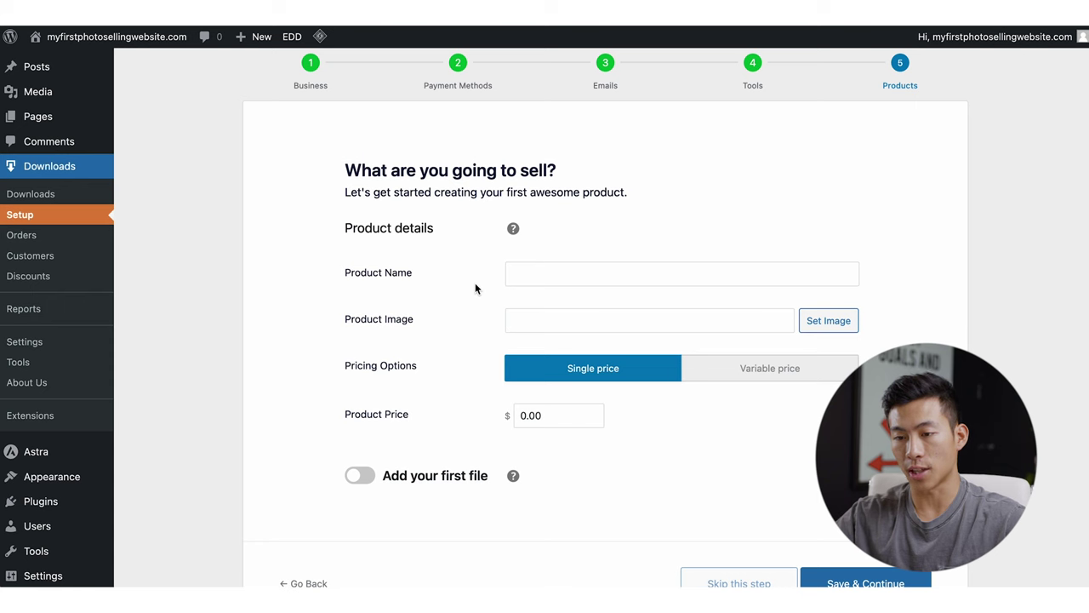
pyautogui.click(567, 275)
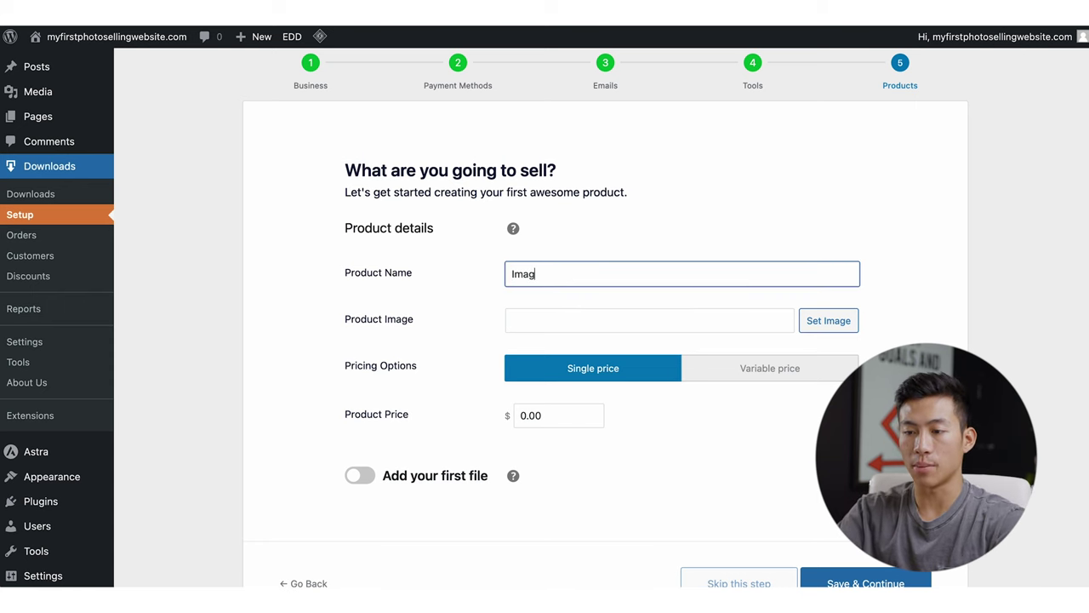
pyautogui.click(654, 298)
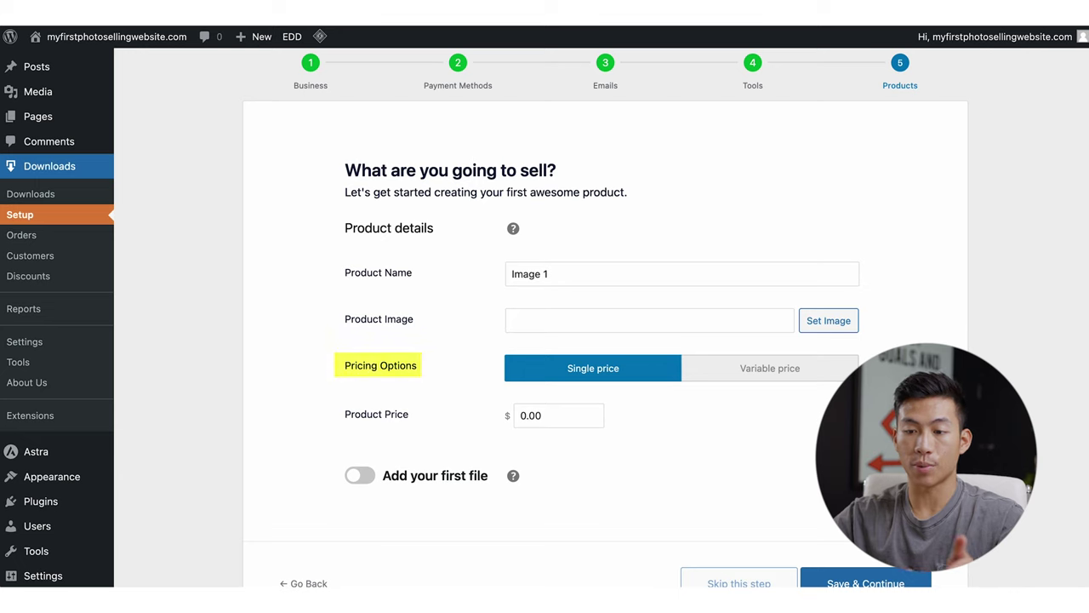
# - Enable adding the first download file for the Image 1 product
pyautogui.scroll(-2, 634, 302)
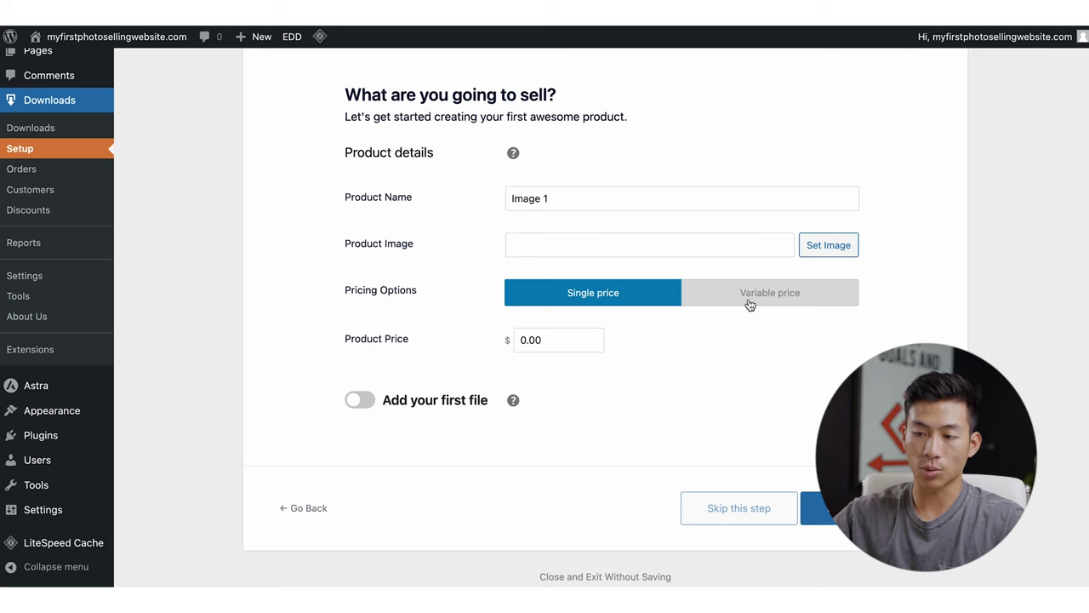
pyautogui.click(374, 400)
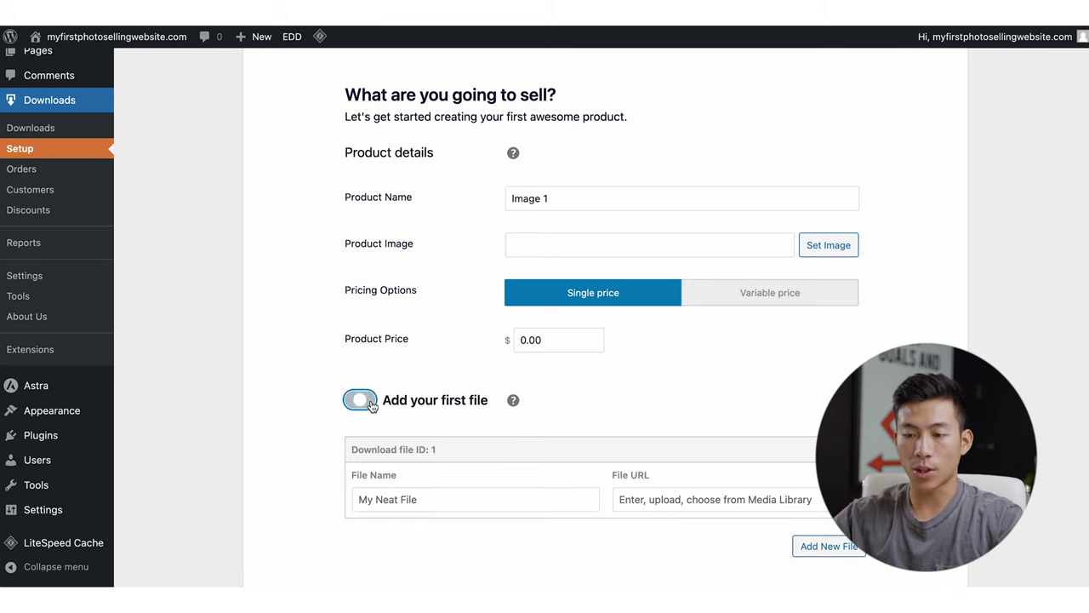
pyautogui.scroll(-2, 537, 425)
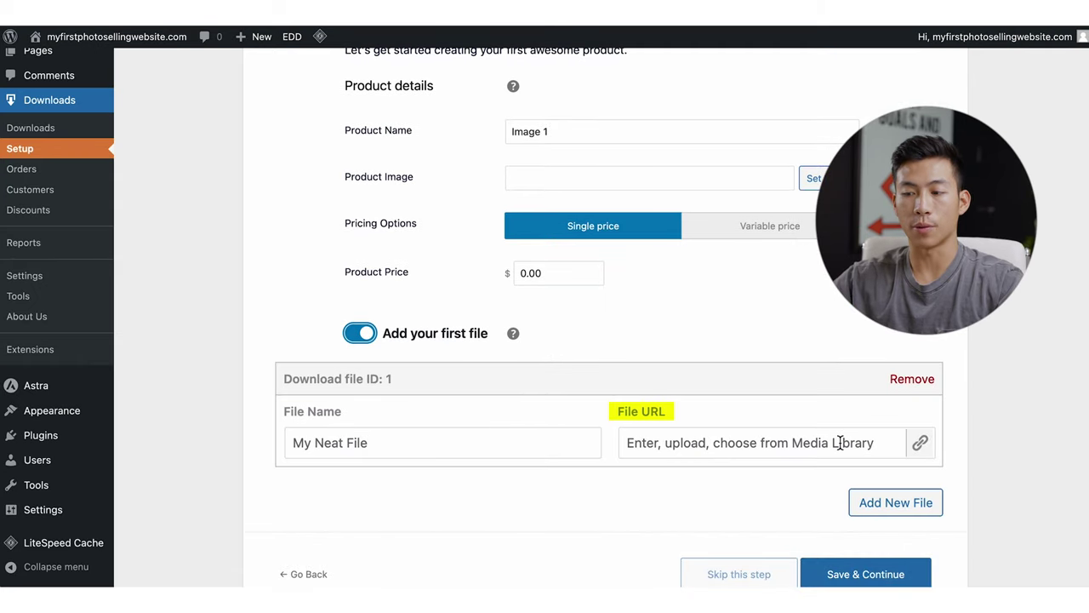
pyautogui.scroll(-1, 864, 446)
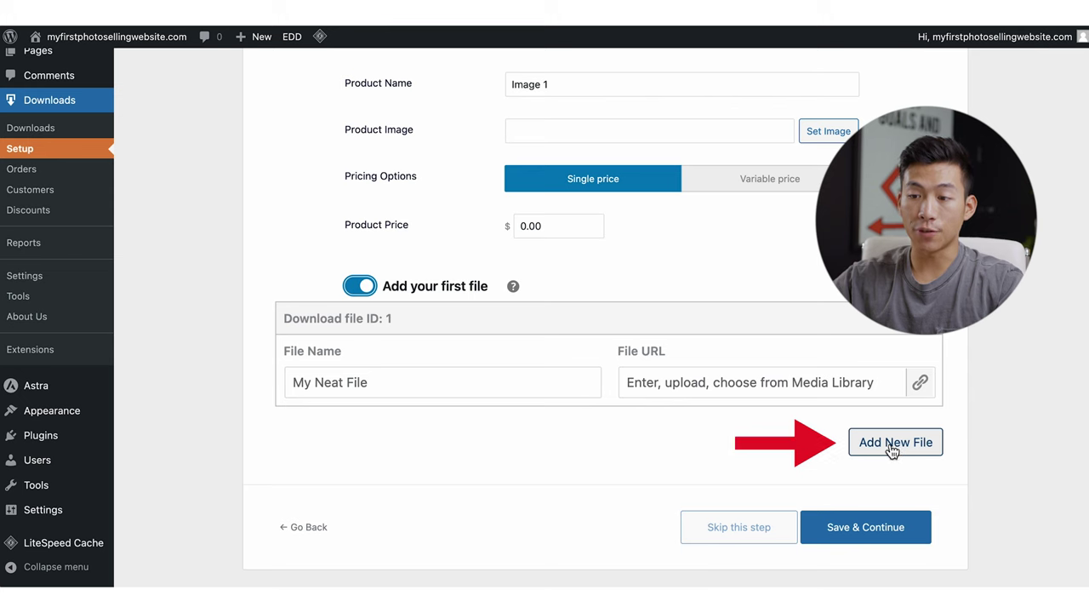
# - Switch the product to variable pricing and set up the first option as 1920x1080 at $9.99
pyautogui.click(770, 186)
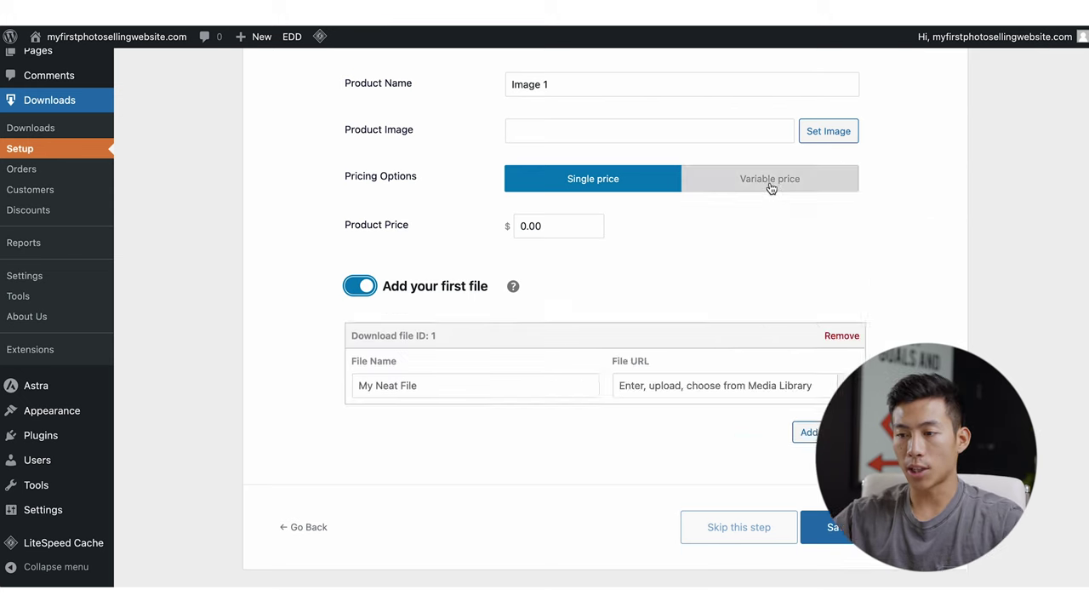
pyautogui.click(452, 264)
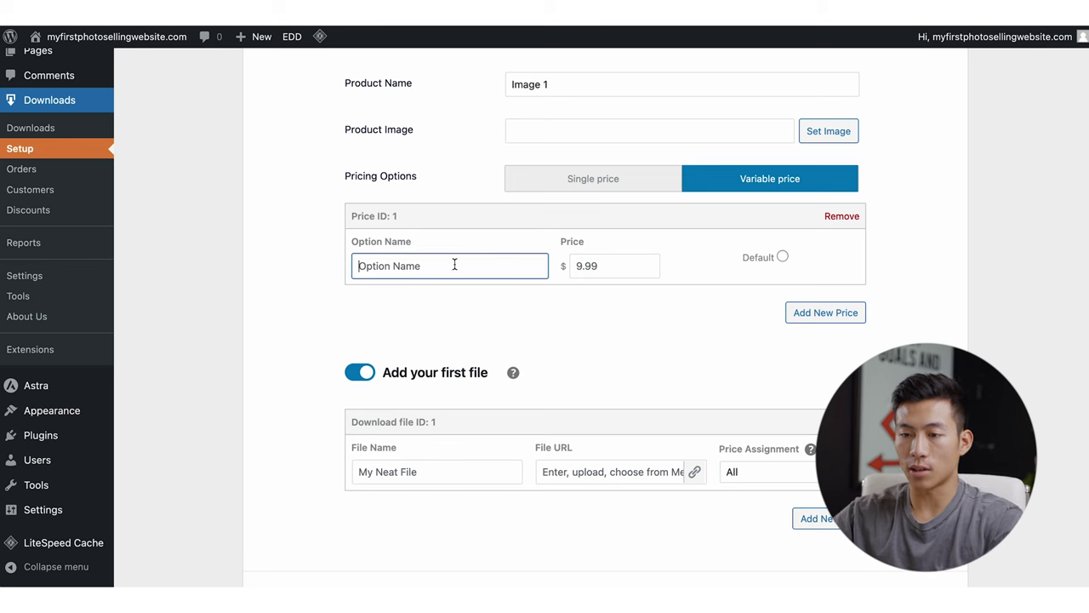
pyautogui.write('190')
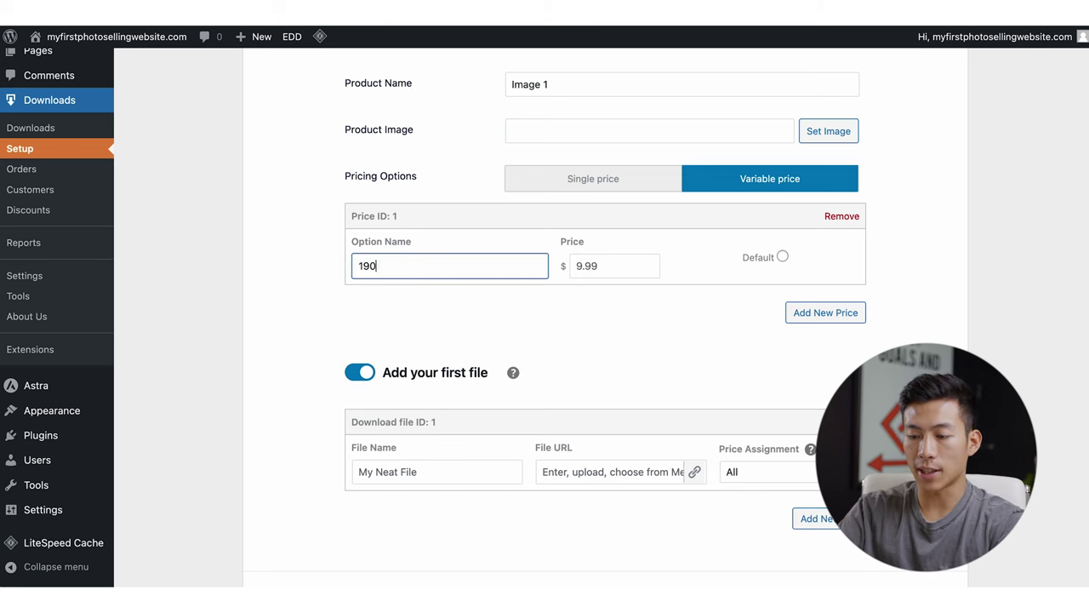
pyautogui.write('0x1080')
pyautogui.press('Tab')
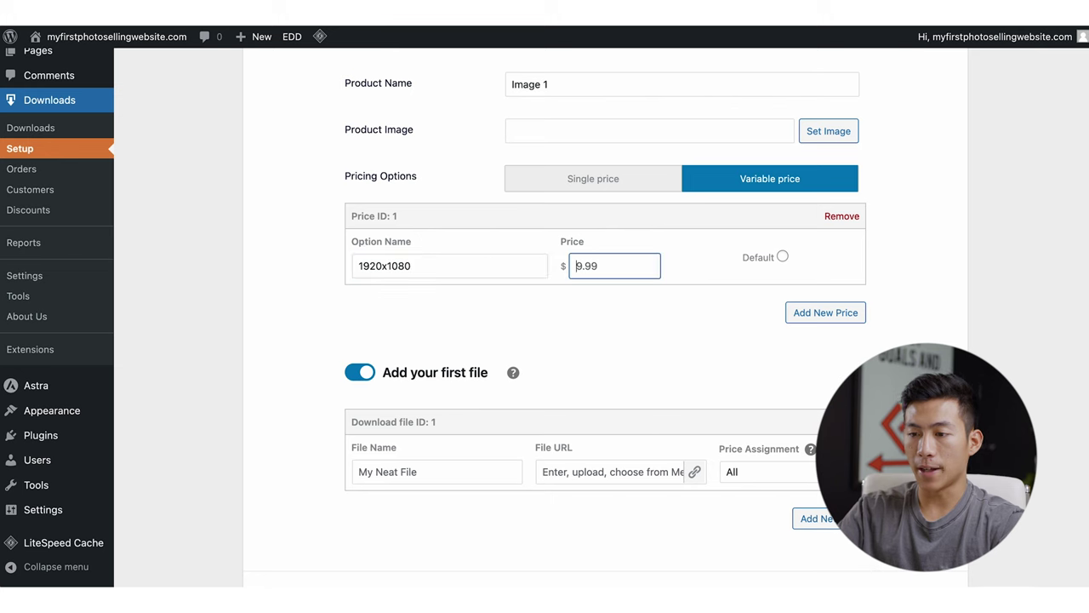
pyautogui.write('9')
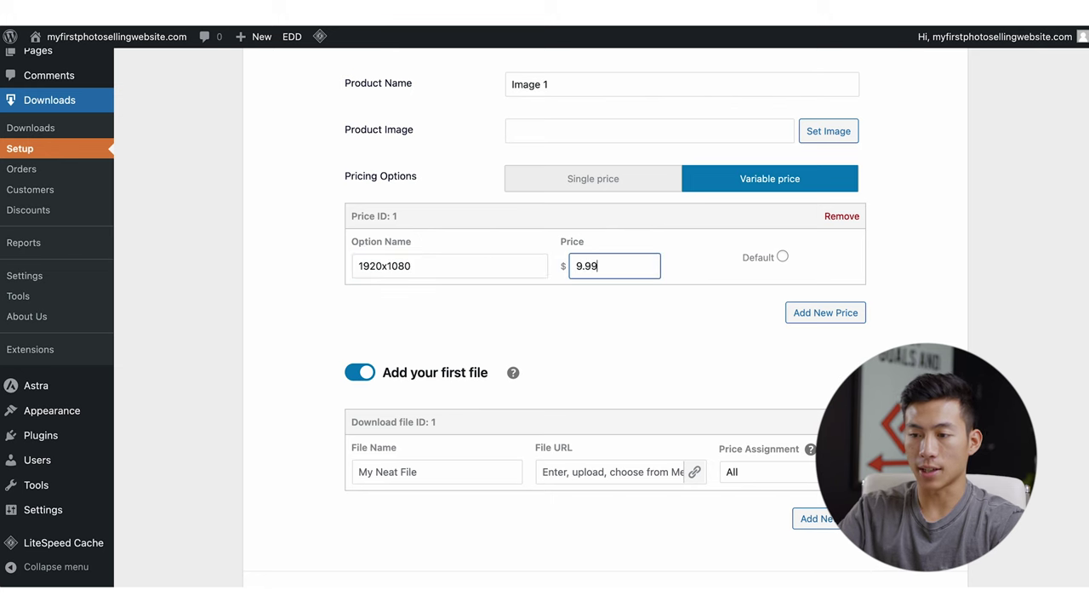
pyautogui.write('.99')
# - Add a second price option named 1280x720 at $5.99, and make the 1920x1080 option the default
pyautogui.click(805, 311)
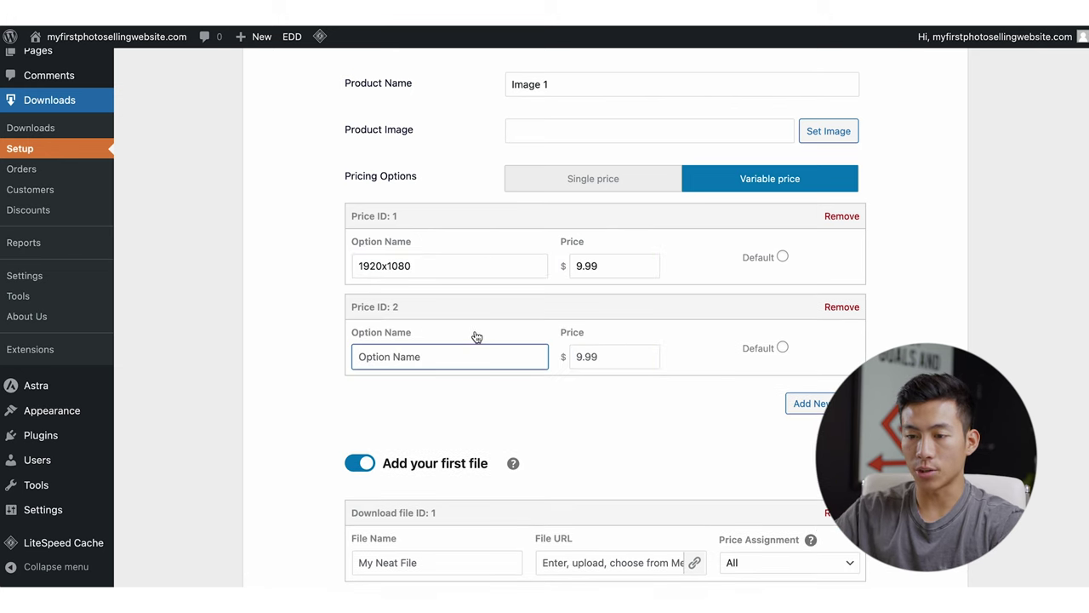
pyautogui.write('128')
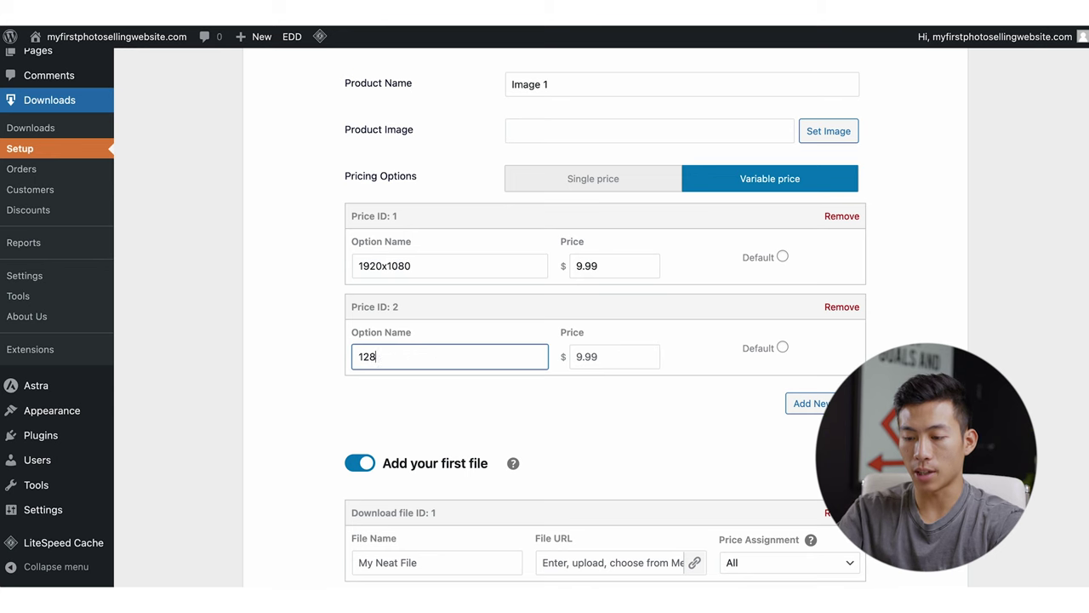
pyautogui.write('0x72')
pyautogui.press('BackSpace')
pyautogui.write('720')
pyautogui.doubleClick(596, 357)
pyautogui.write('5.99')
pyautogui.click(672, 407)
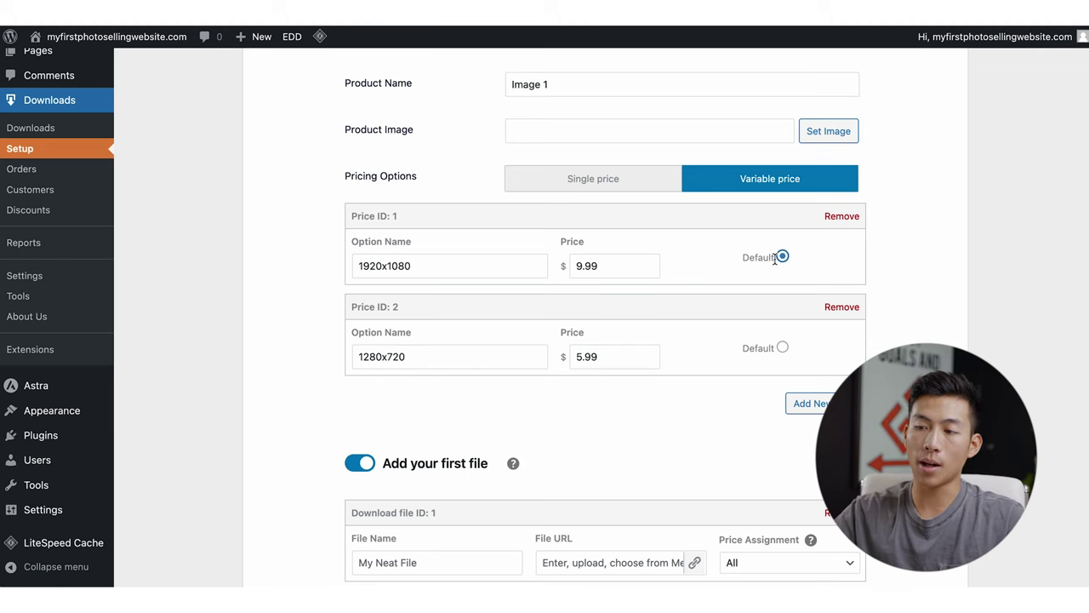
# - Add a third price option named Bundle at $13.99
pyautogui.scroll(1, 820, 449)
pyautogui.click(824, 437)
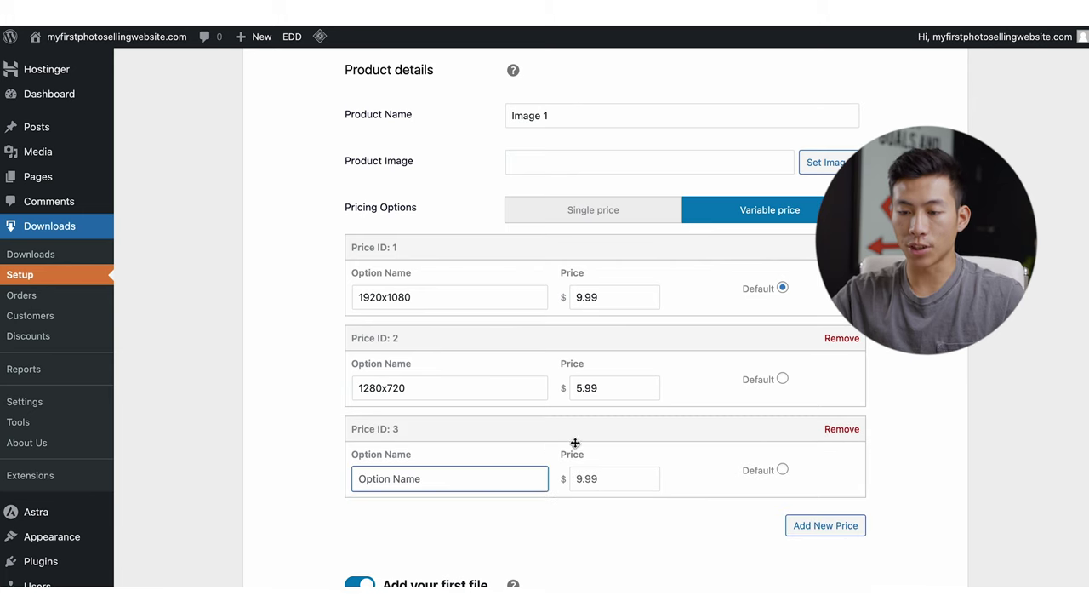
pyautogui.write('Bundle')
pyautogui.press('Tab')
pyautogui.write('13.99')
# - Add a second download file entry to the product, and open the Image 1 draft from the downloads list for editing
pyautogui.scroll(-4, 775, 507)
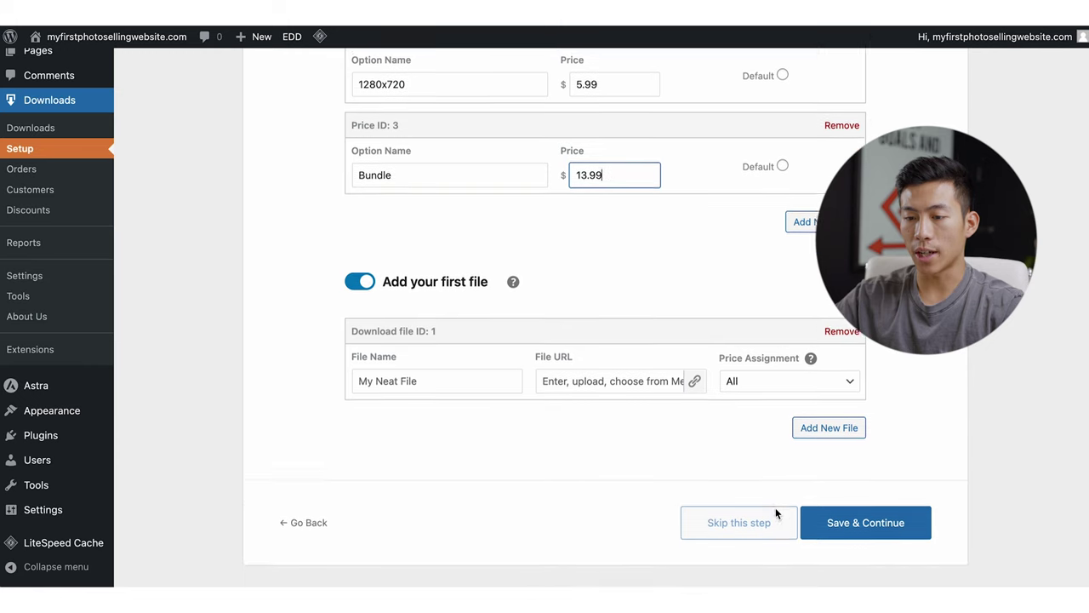
pyautogui.click(826, 424)
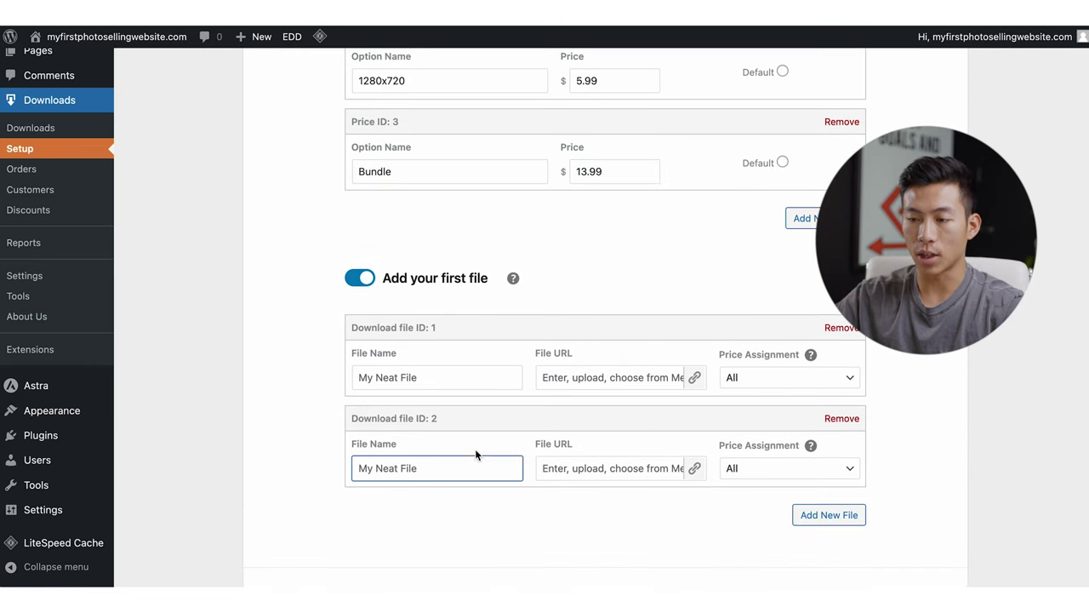
pyautogui.click(771, 320)
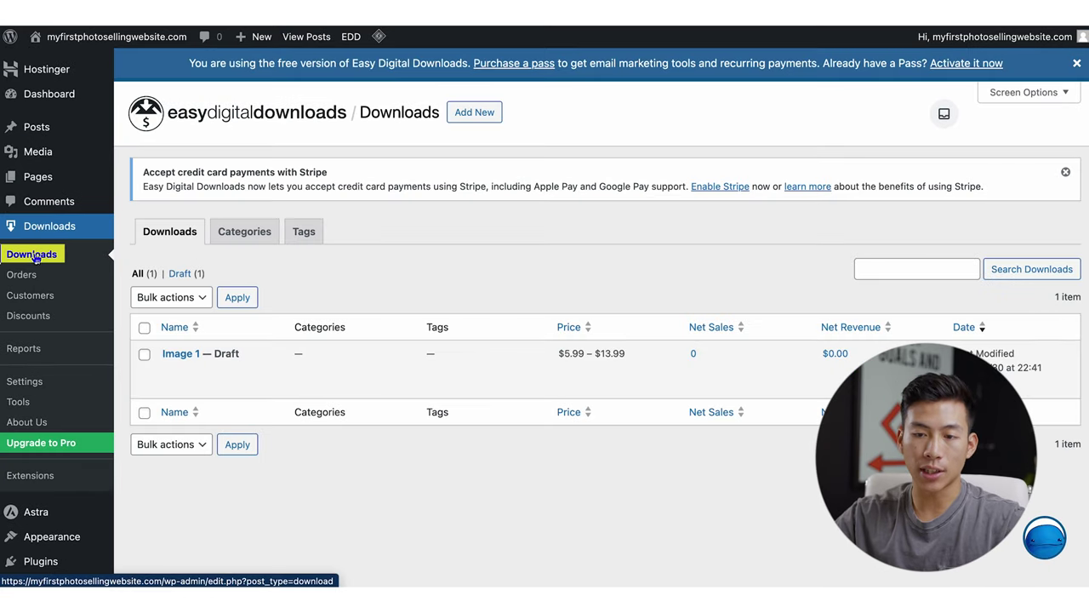
pyautogui.click(182, 354)
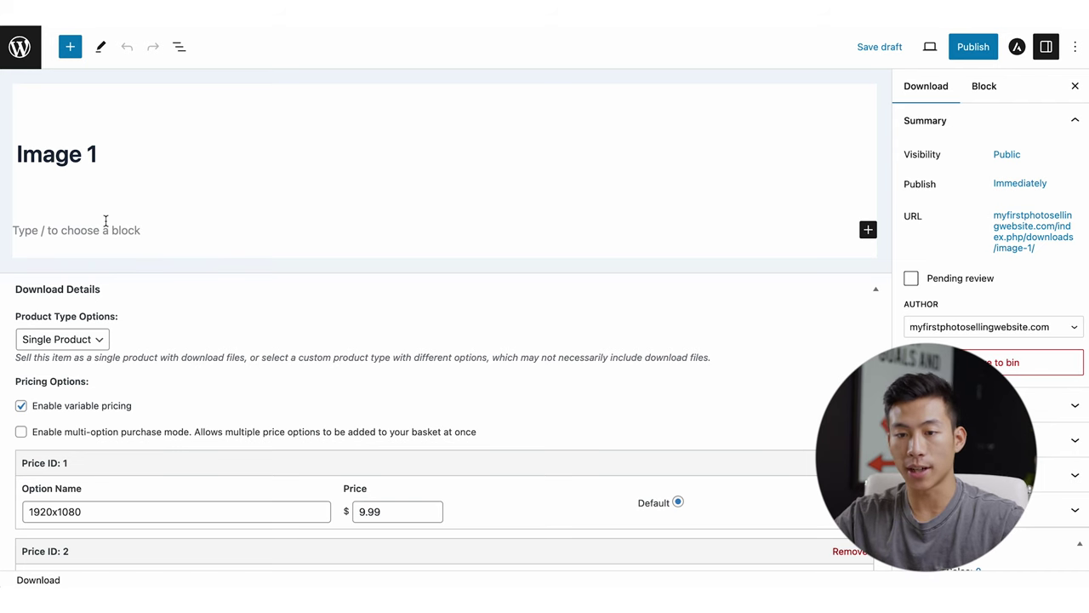
# - Look through the available content blocks and the product's category and tag settings
pyautogui.click(72, 50)
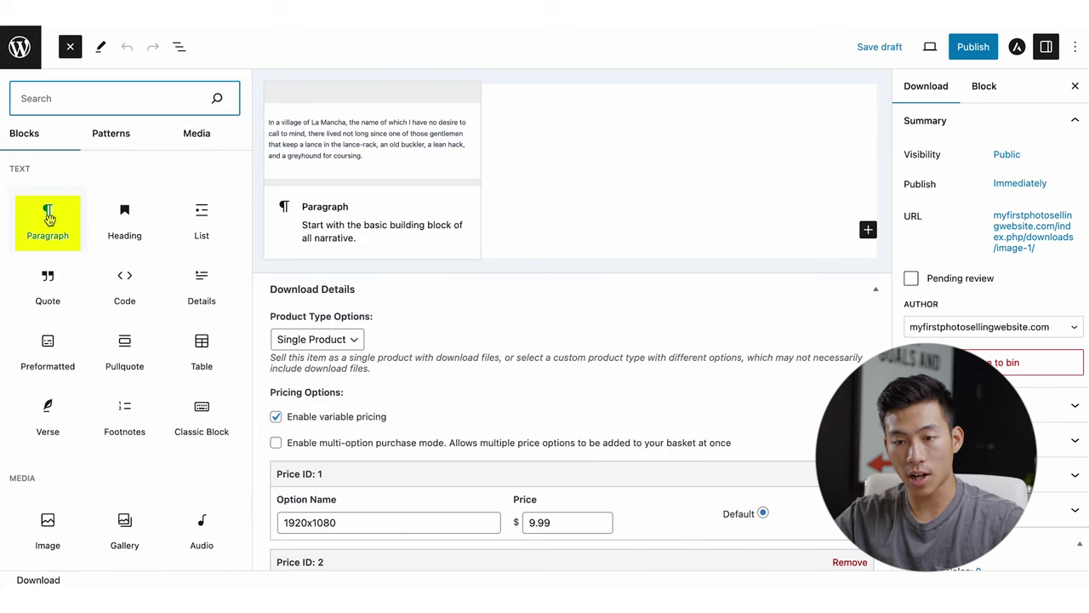
pyautogui.scroll(-3, 124, 234)
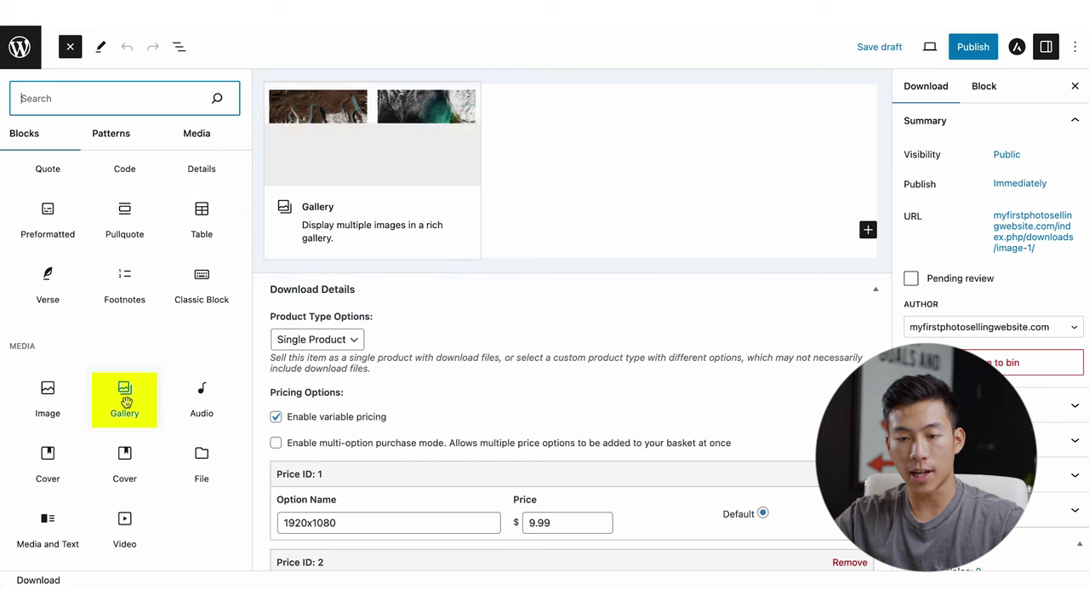
pyautogui.scroll(-2, 126, 402)
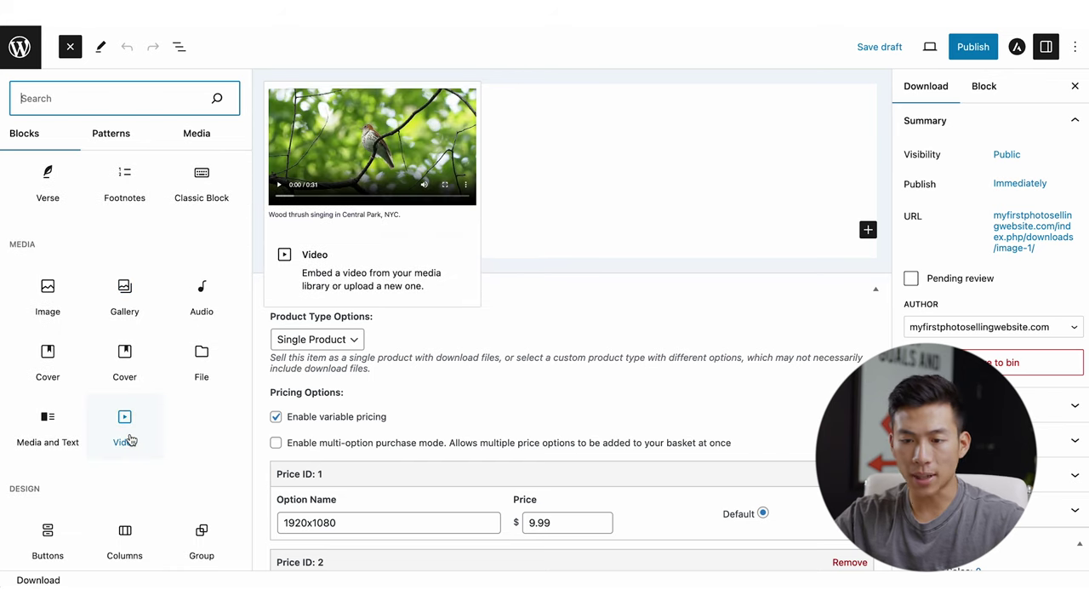
pyautogui.scroll(-10, 131, 350)
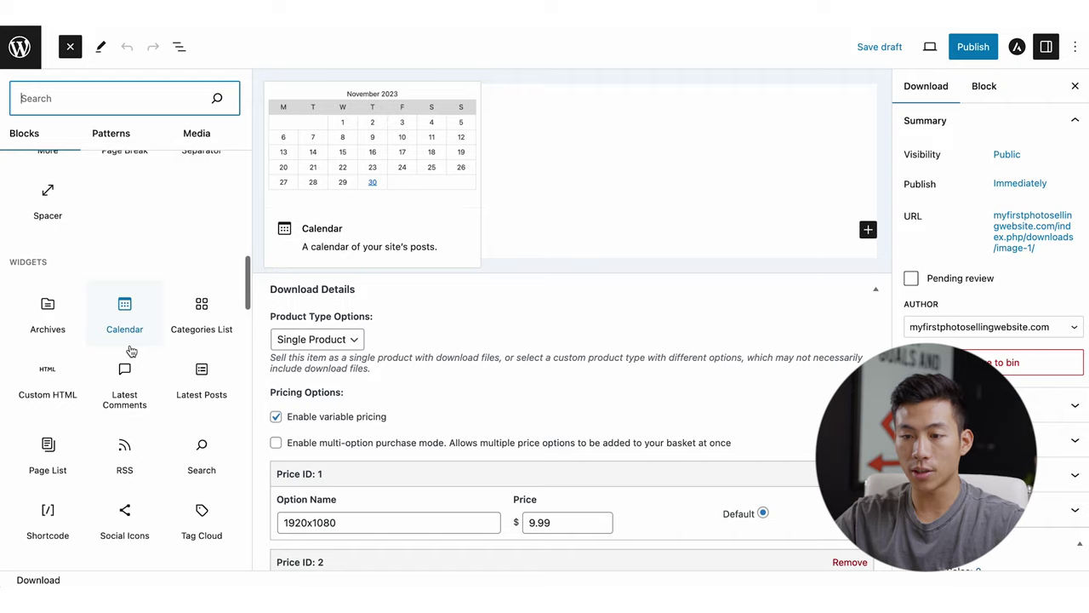
pyautogui.press('Escape')
pyautogui.scroll(-2, 999, 341)
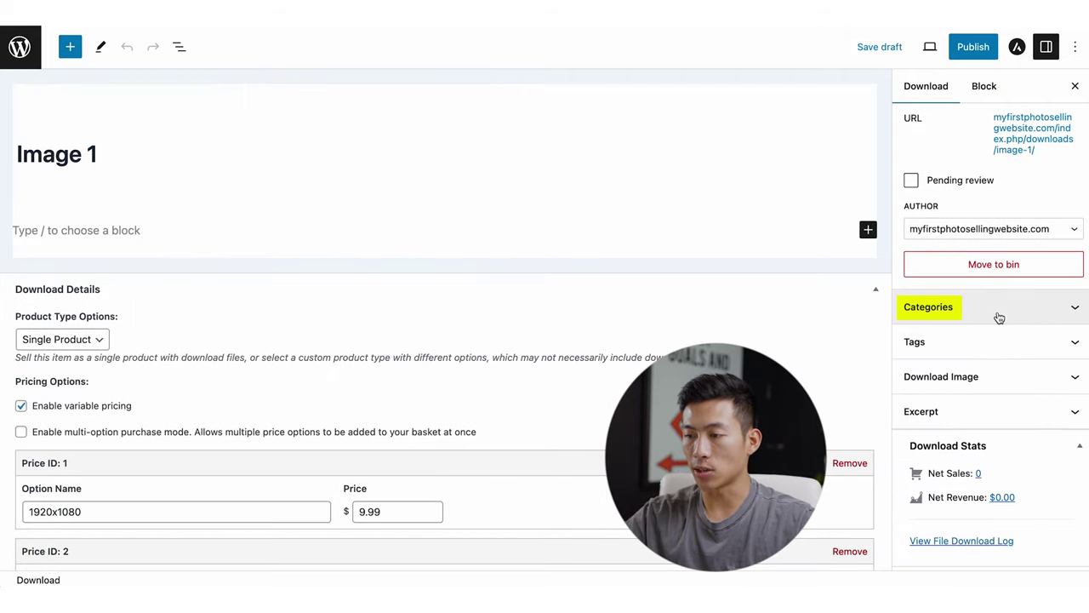
pyautogui.click(999, 317)
pyautogui.click(991, 381)
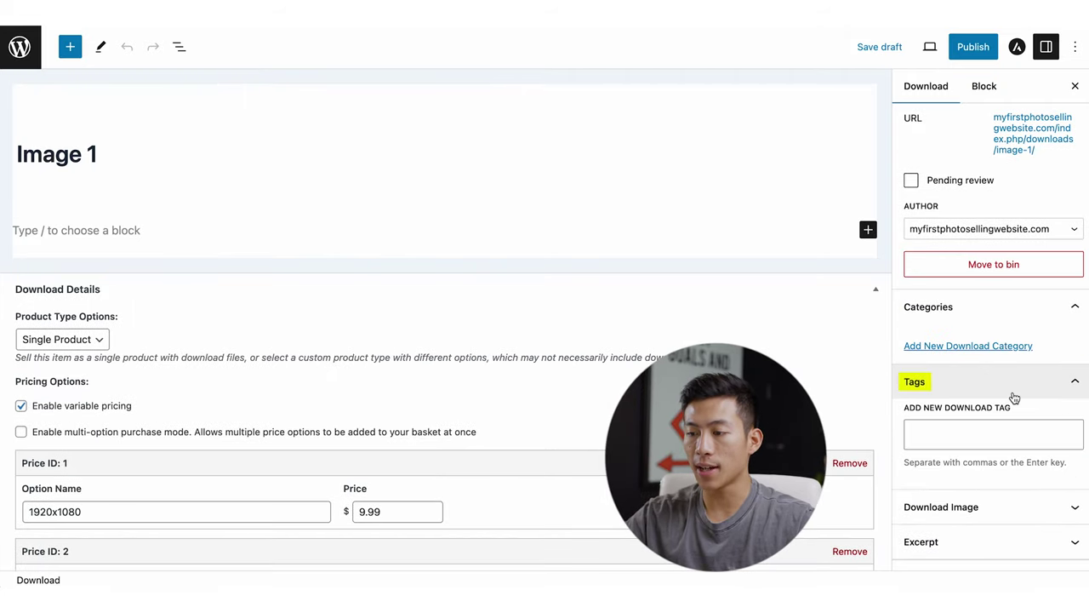
# - Add a paragraph with the text "asdfasdf" below the Image 1 title
pyautogui.click(153, 231)
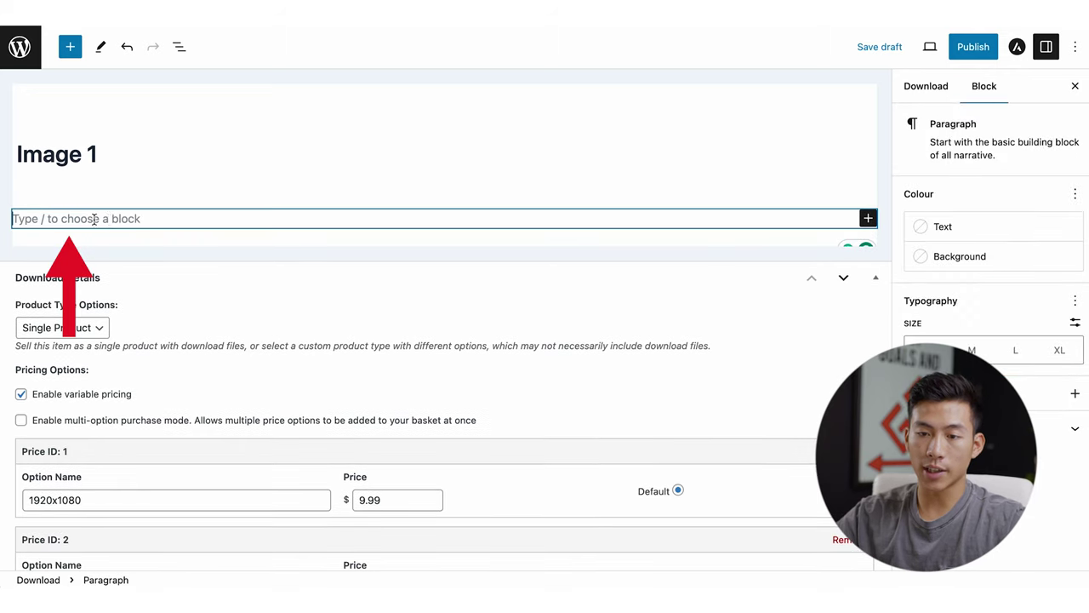
pyautogui.write('asdfasdf')
# - Review the product's download details, price options and file sections, and preview the product page in a new tab before returning to the editor
pyautogui.scroll(-1, 178, 280)
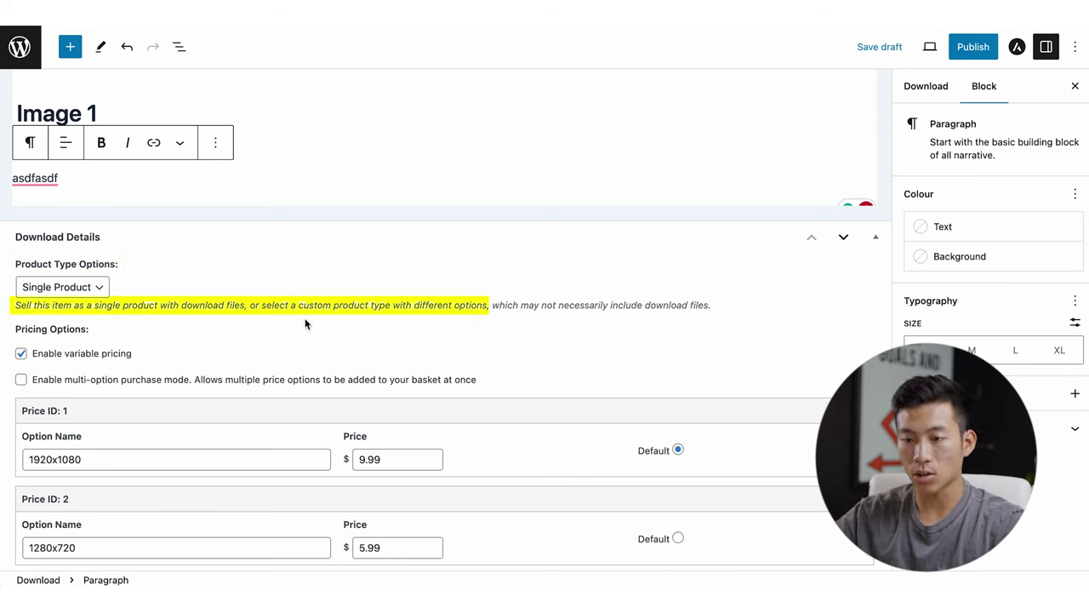
pyautogui.scroll(-1, 474, 330)
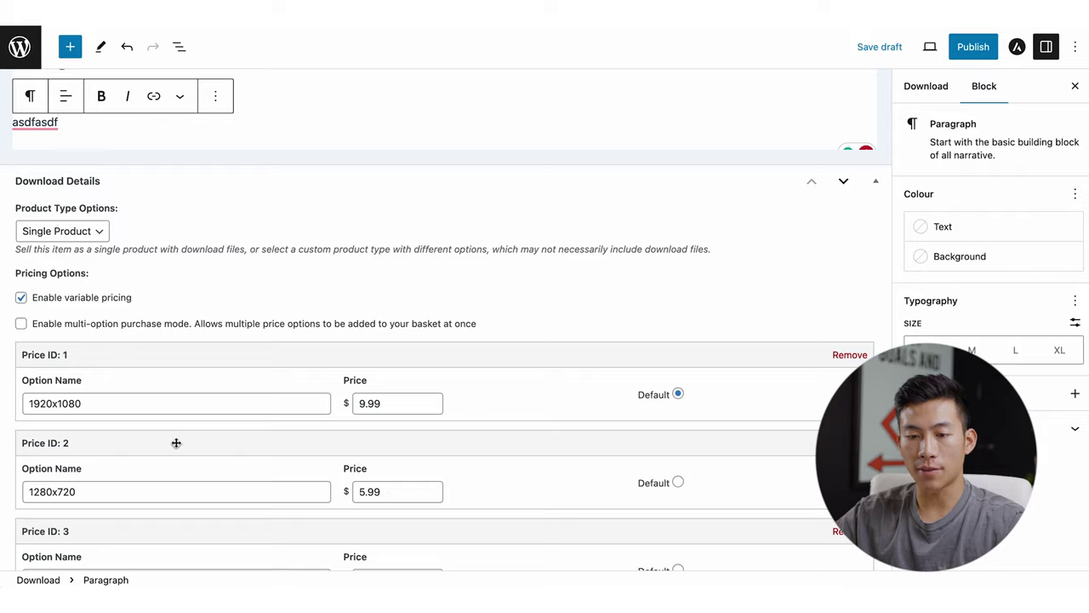
pyautogui.scroll(-2, 175, 441)
pyautogui.scroll(-3, 216, 431)
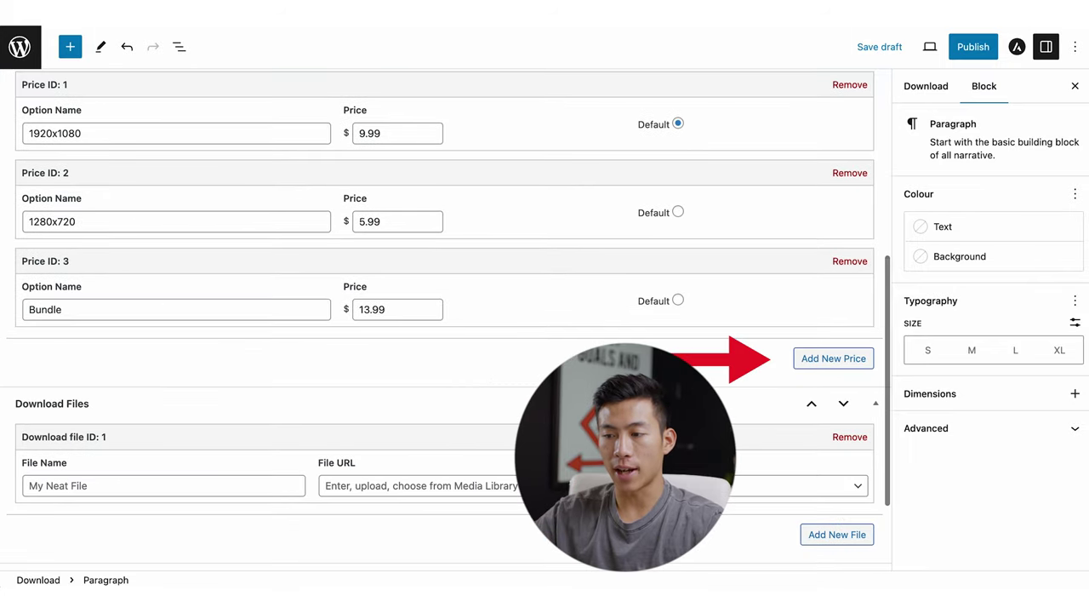
pyautogui.scroll(-2, 838, 371)
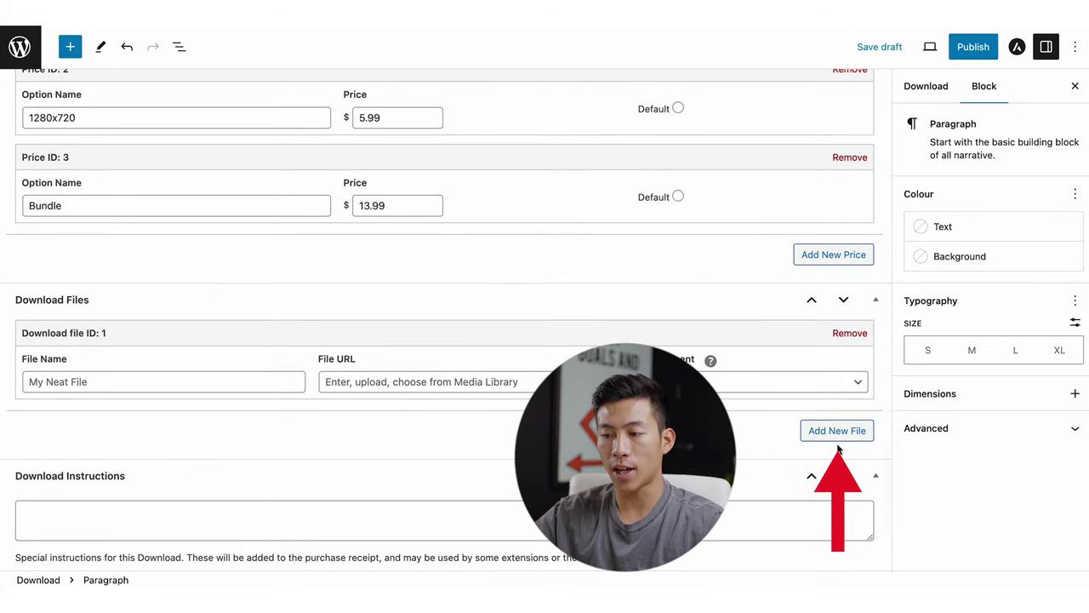
pyautogui.scroll(-1, 823, 443)
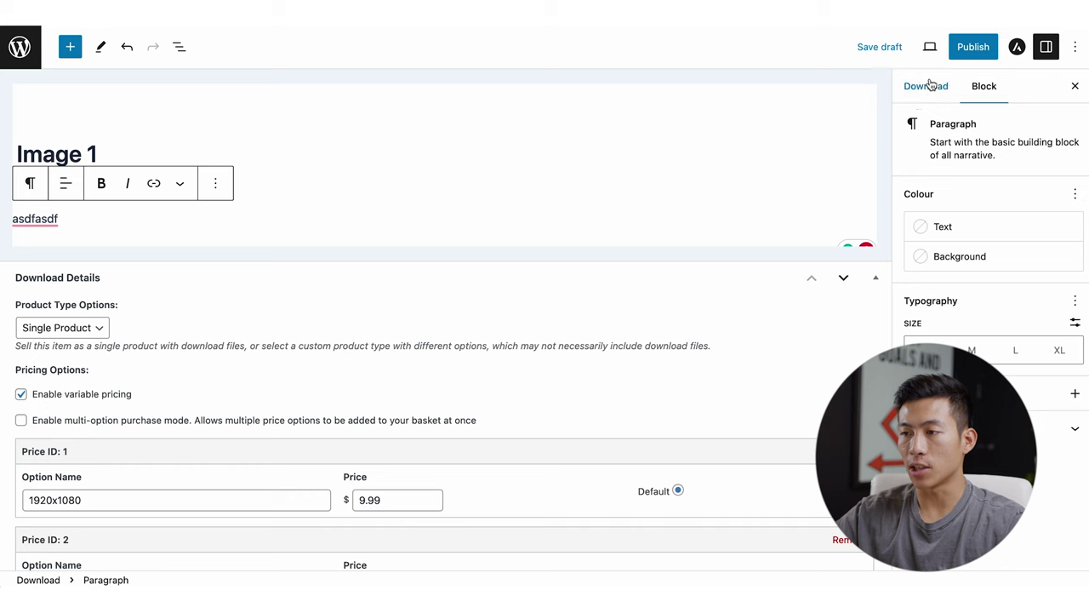
pyautogui.click(931, 51)
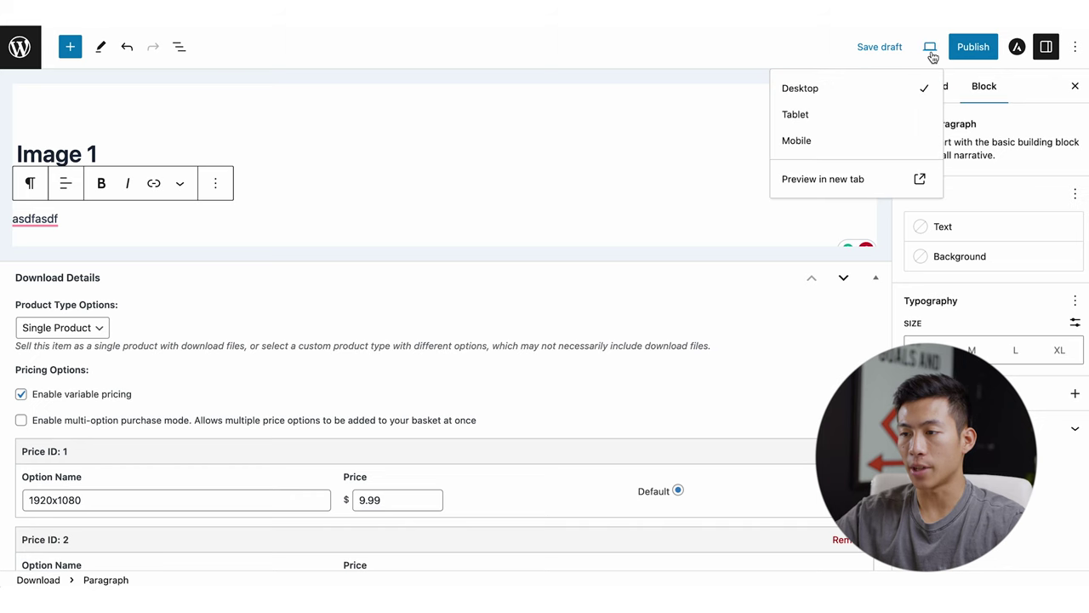
pyautogui.click(823, 180)
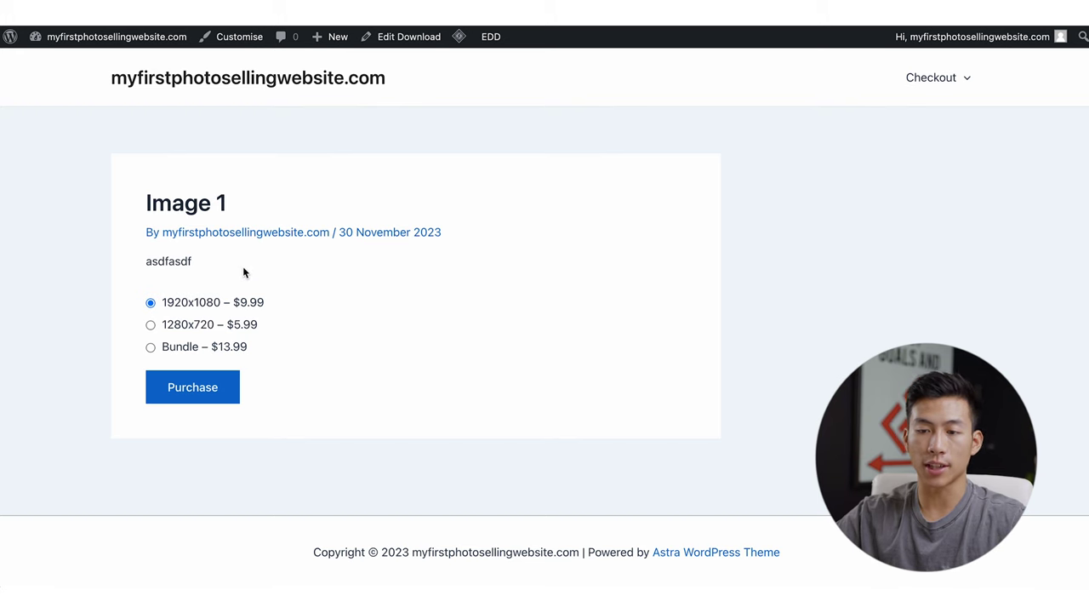
pyautogui.hotkey('ctrl', 'Tab')
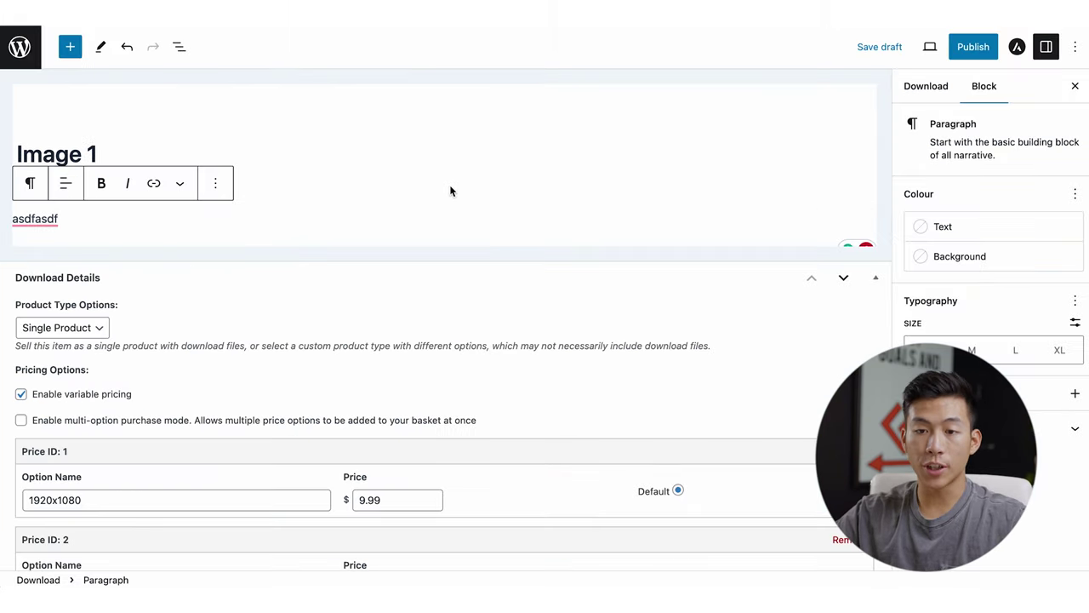
# - Publish the Image 1 product and return to the downloads list
pyautogui.click(451, 190)
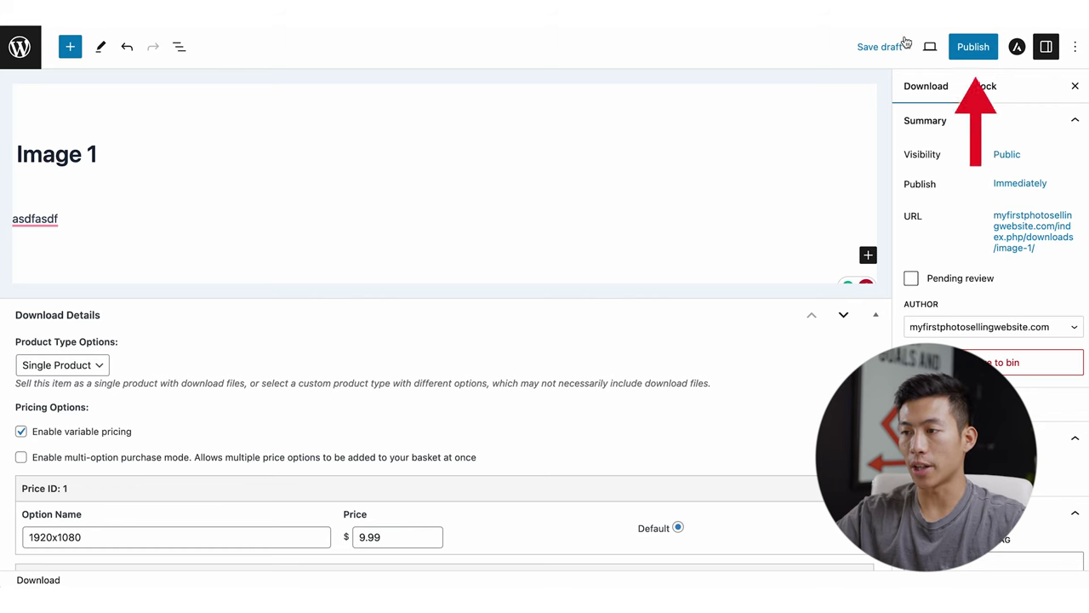
pyautogui.click(973, 47)
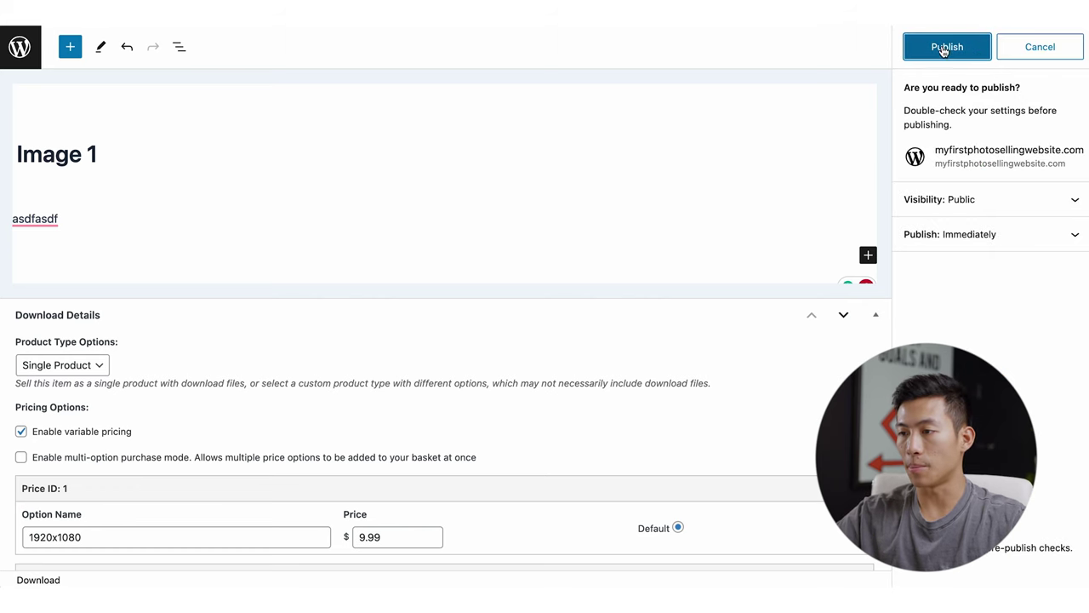
pyautogui.click(943, 48)
pyautogui.click(19, 50)
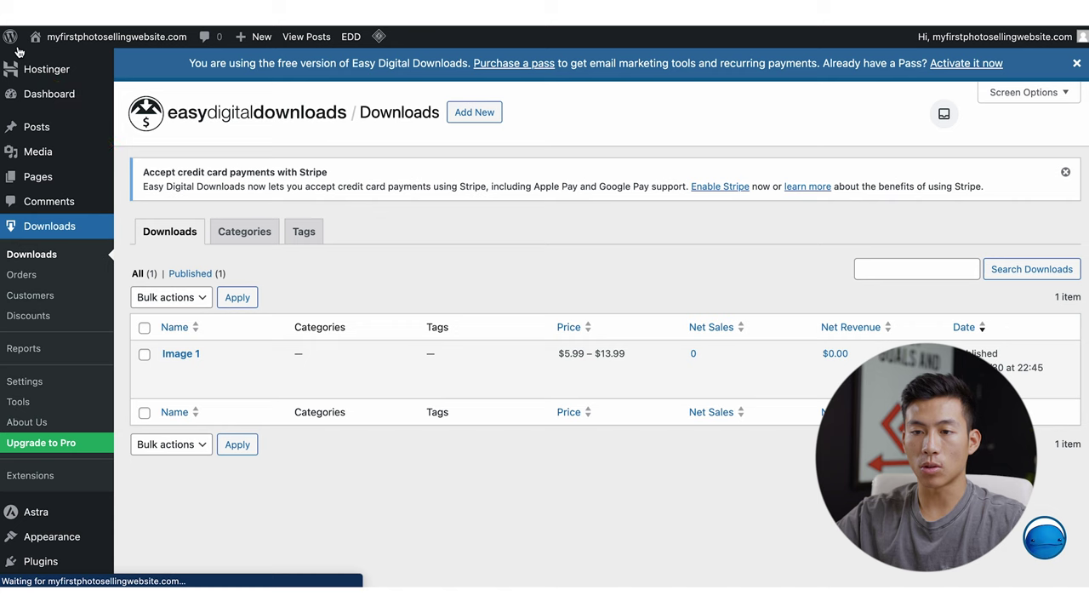
# - Examine the quick edit fields of Image 1 and the forms for adding download categories and tags
pyautogui.moveTo(204, 383)
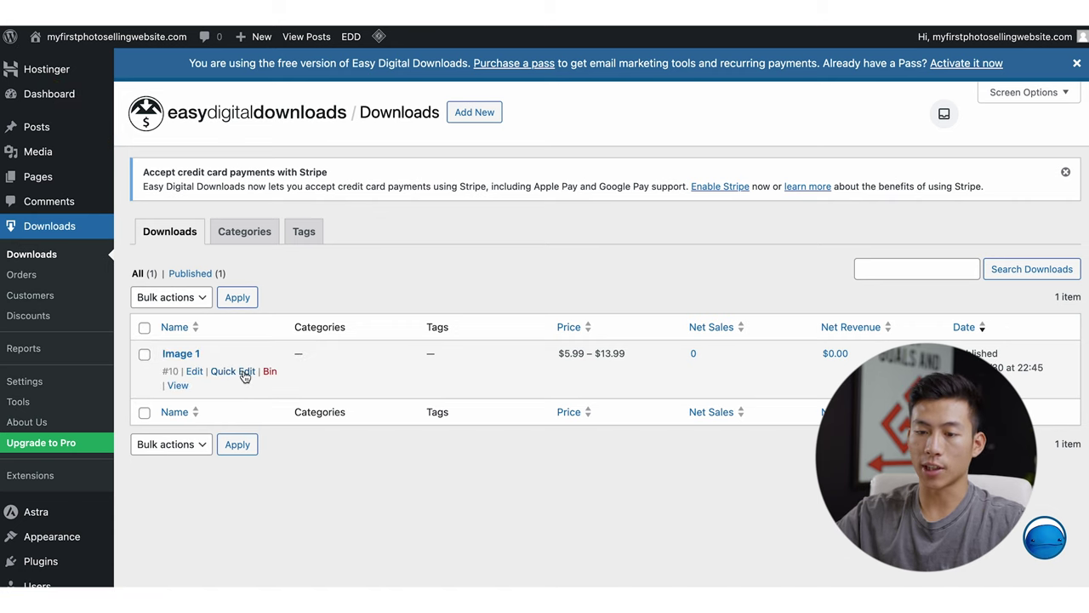
pyautogui.click(234, 372)
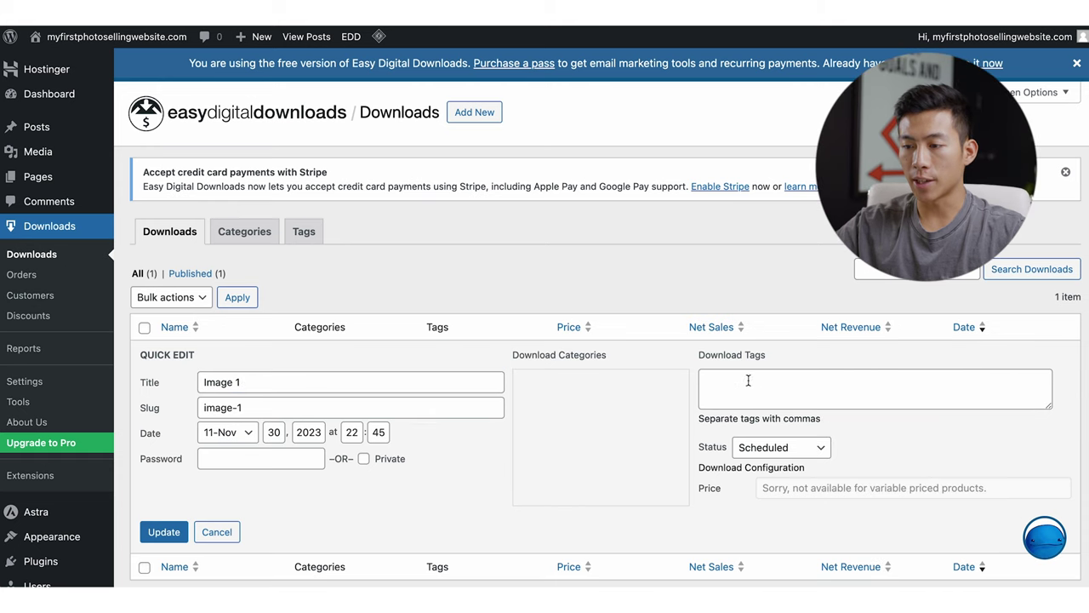
pyautogui.scroll(-1, 582, 385)
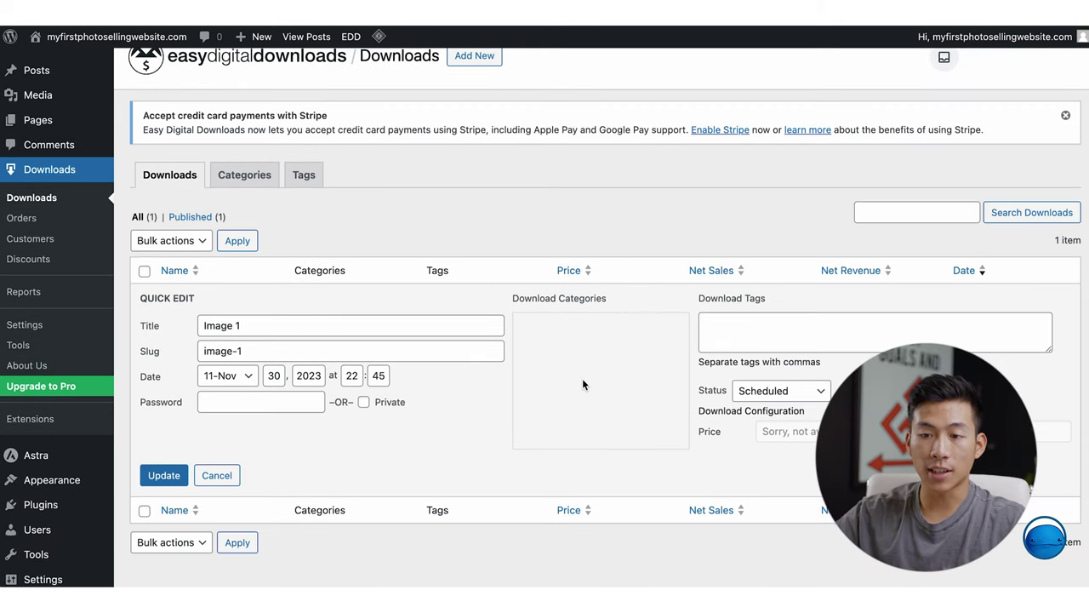
pyautogui.click(250, 182)
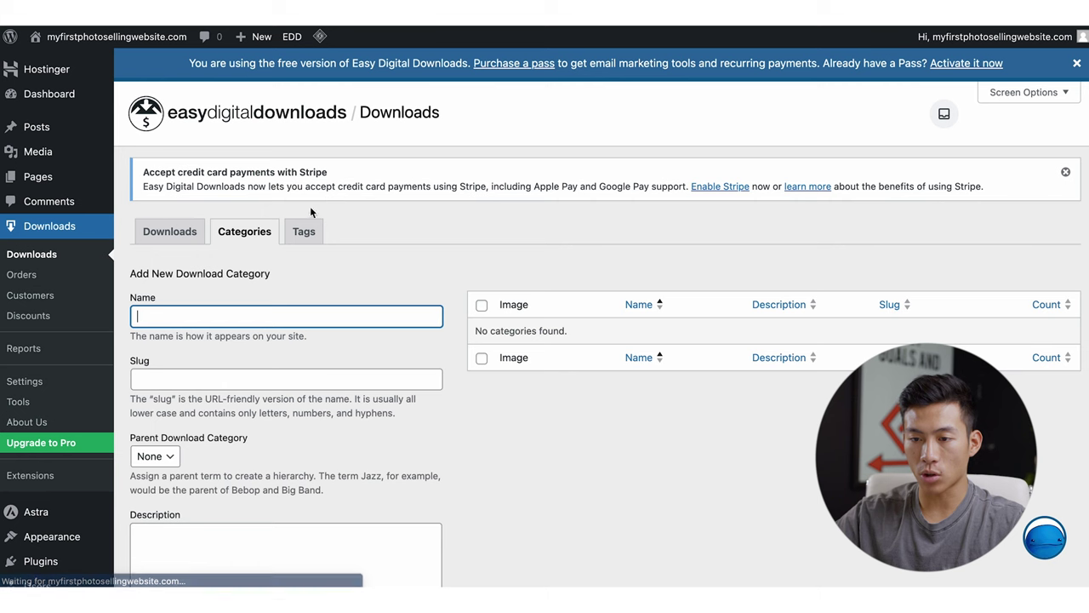
pyautogui.click(309, 239)
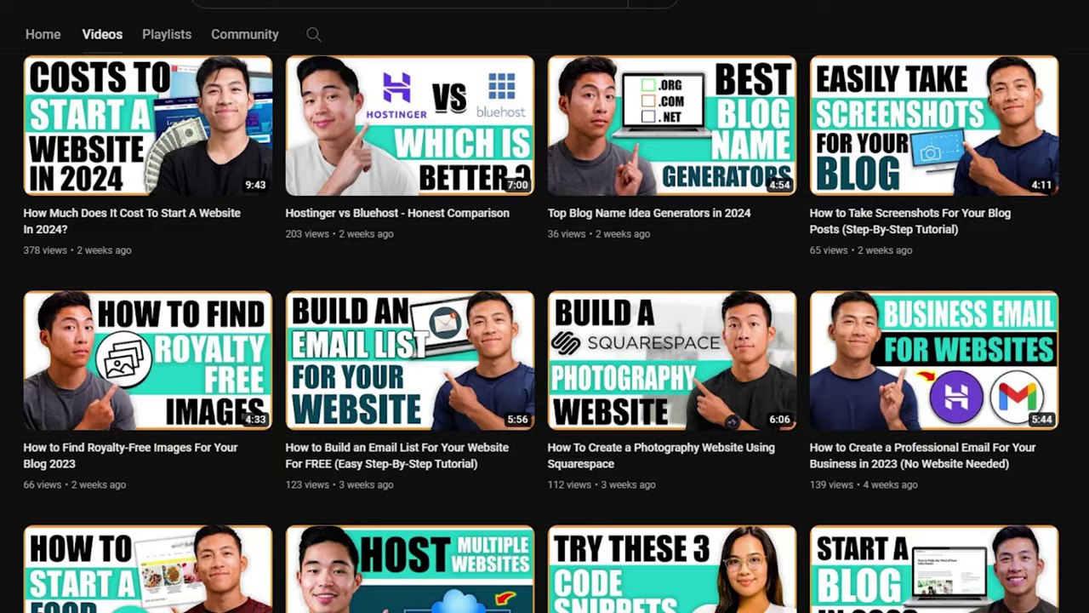
pyautogui.scroll(-4, 542, 332)
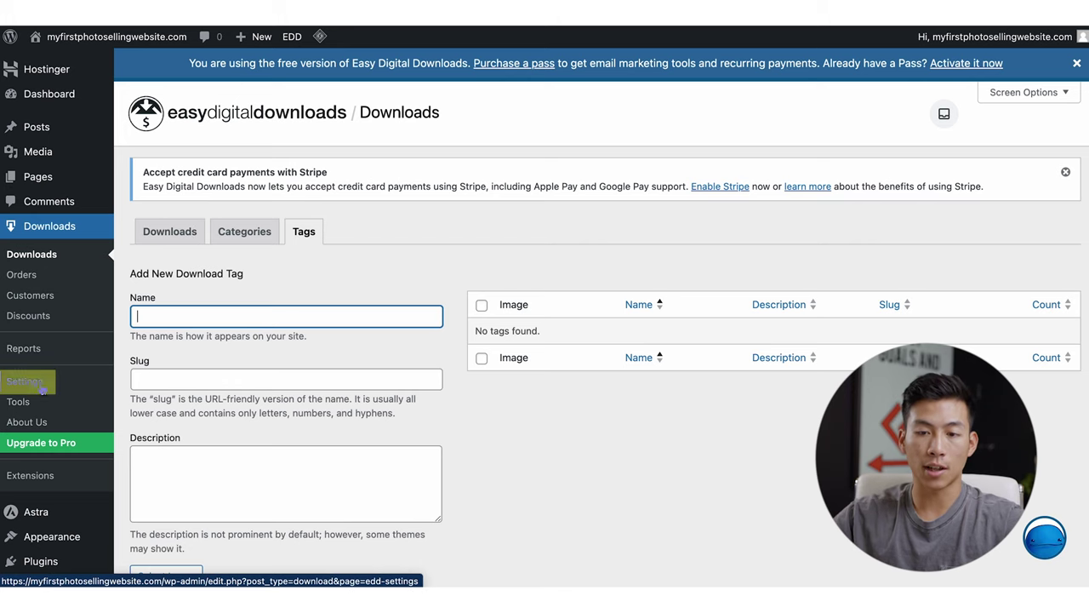
# - Enable Store Gateway as an active gateway in the Easy Digital Downloads payment settings and save the changes
pyautogui.click(35, 385)
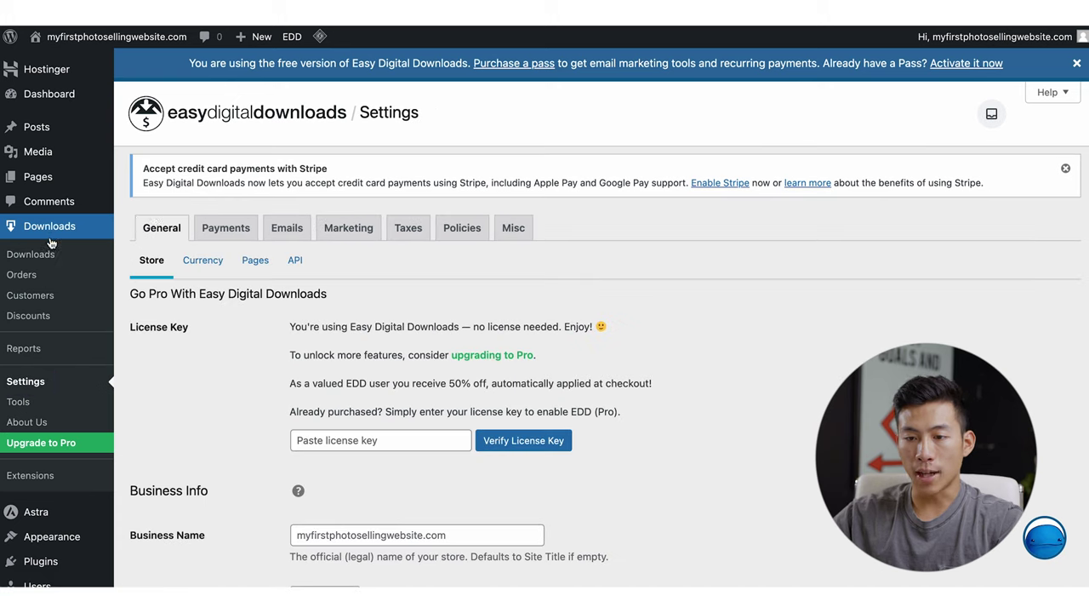
pyautogui.click(223, 228)
pyautogui.scroll(-1, 196, 380)
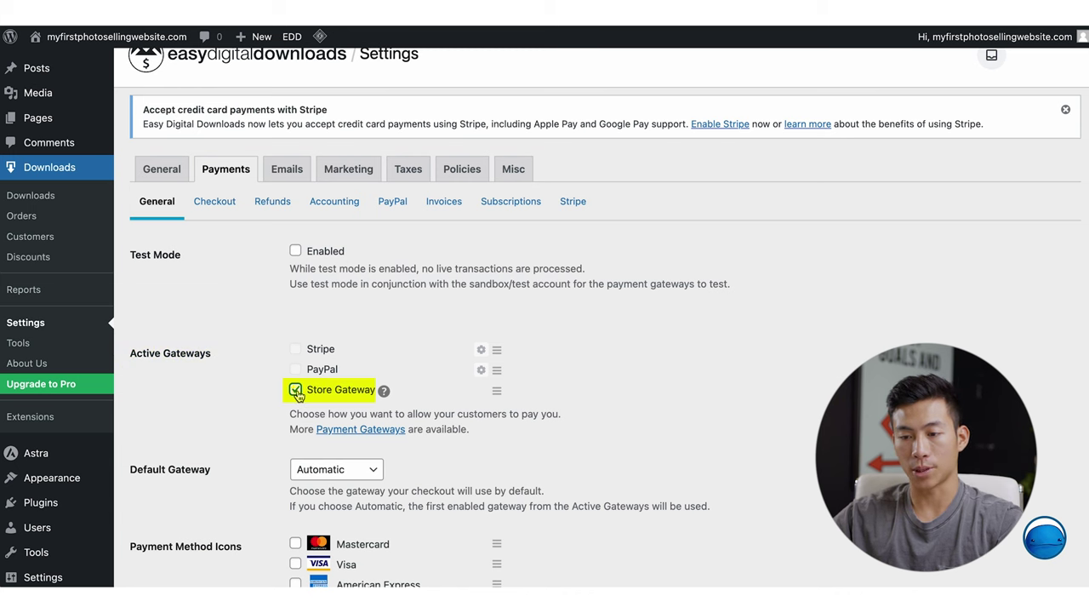
pyautogui.scroll(-5, 280, 424)
pyautogui.scroll(1, 280, 424)
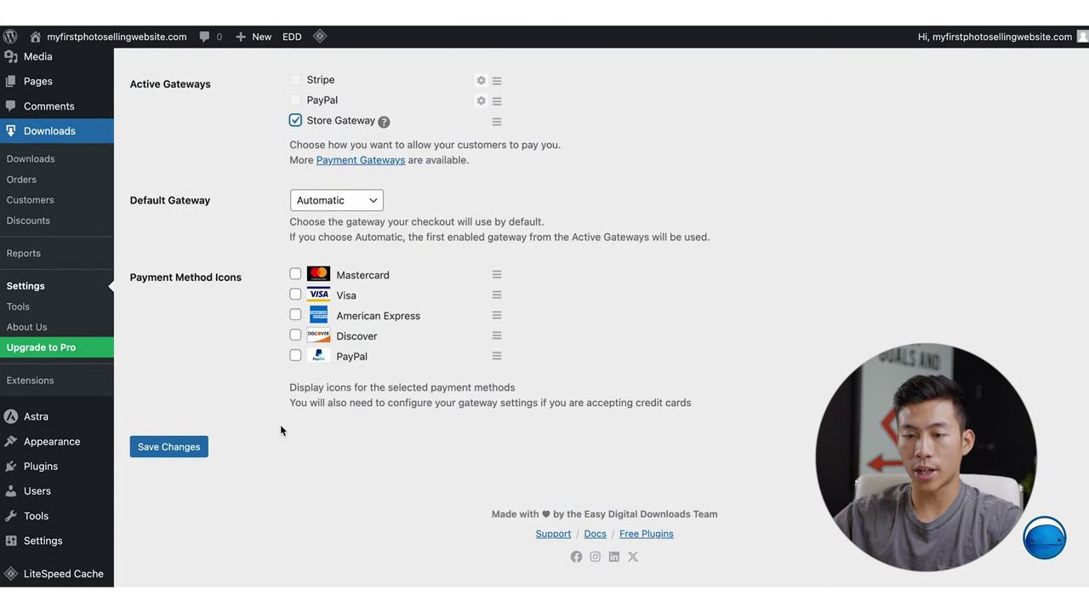
pyautogui.click(168, 446)
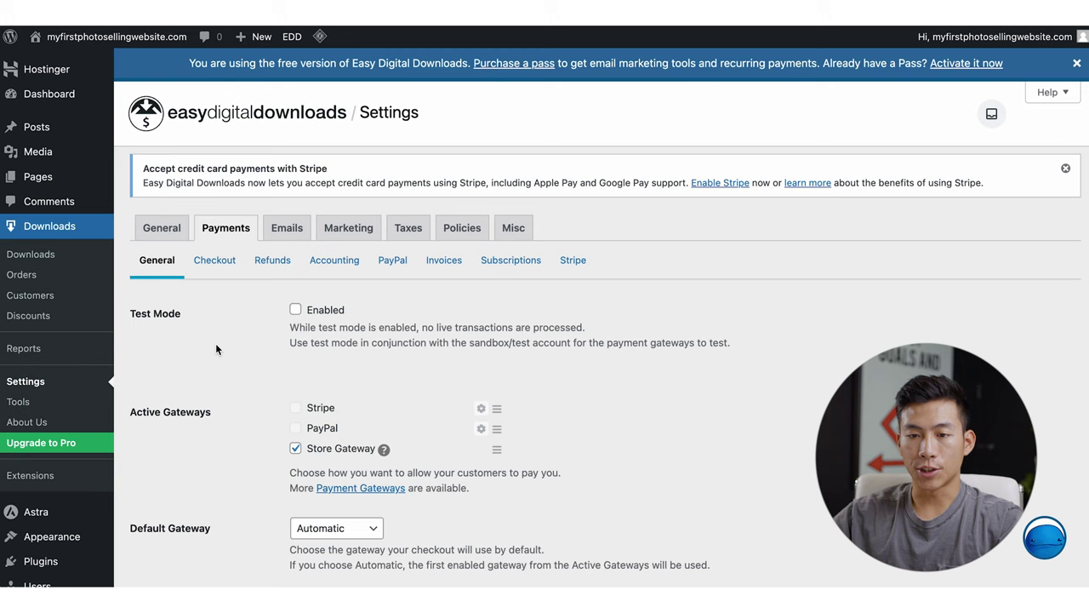
# - View the published Image 1 product page from the downloads list and purchase the 1920x1080 option at $9.99 to add it to the basket
pyautogui.click(32, 255)
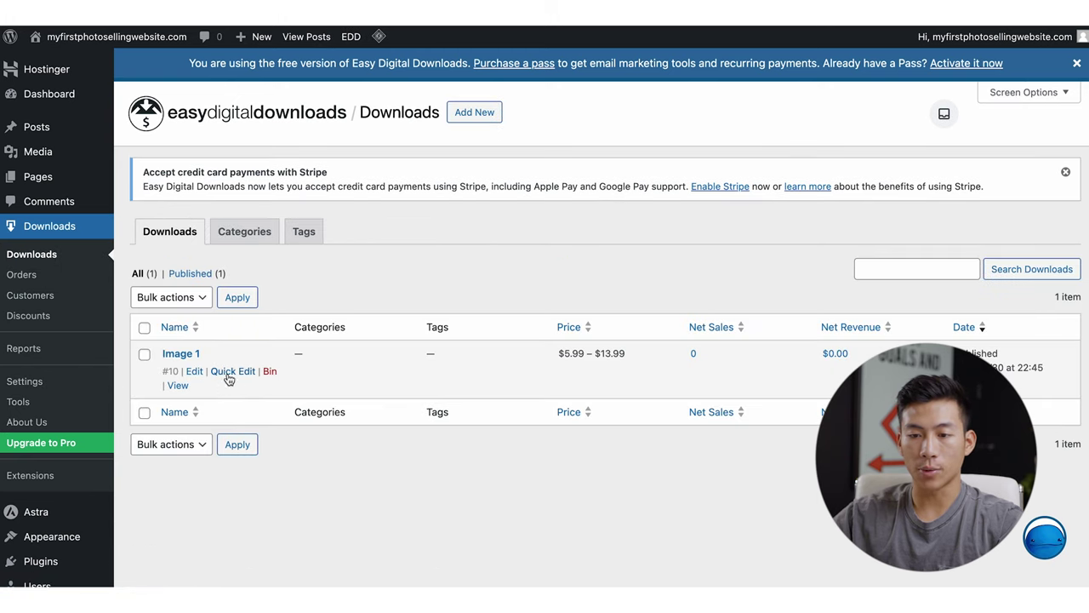
pyautogui.click(178, 385)
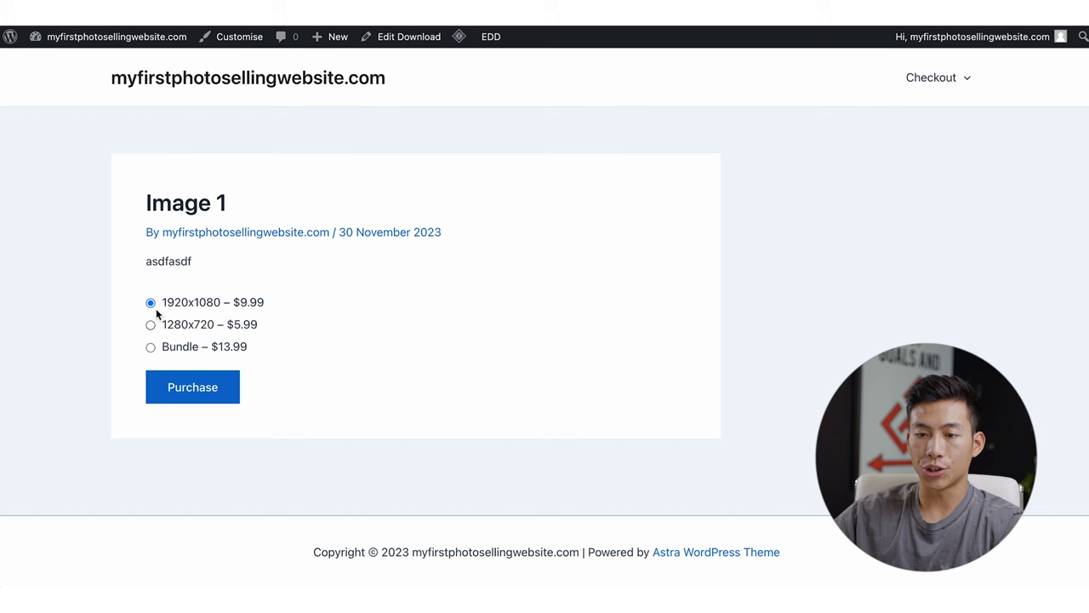
pyautogui.click(174, 388)
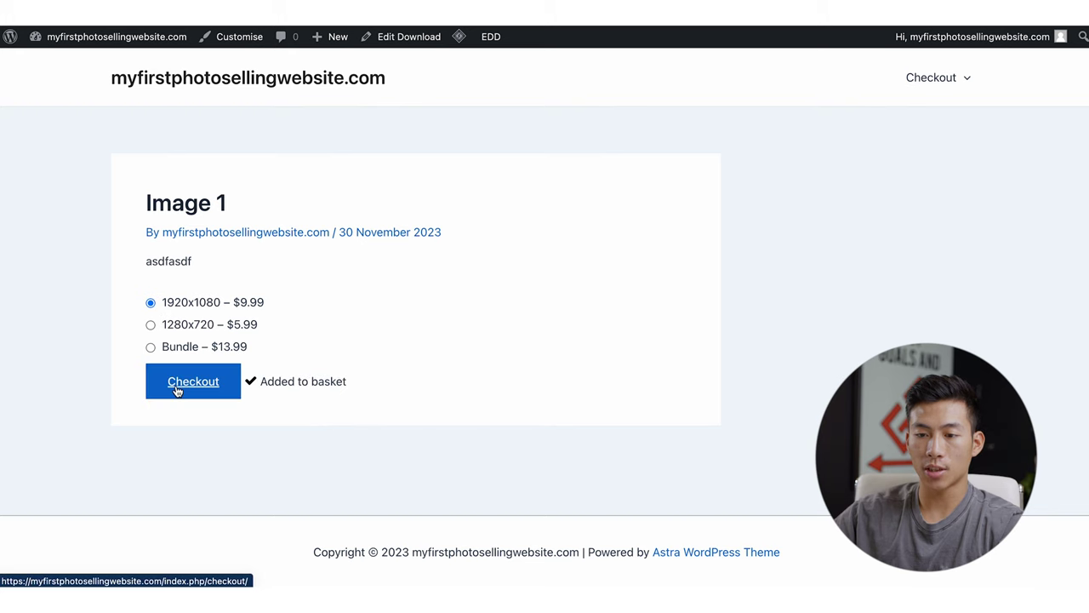
# - Open the checkout page for the basket and look through it
pyautogui.click(965, 80)
pyautogui.scroll(-3, 436, 342)
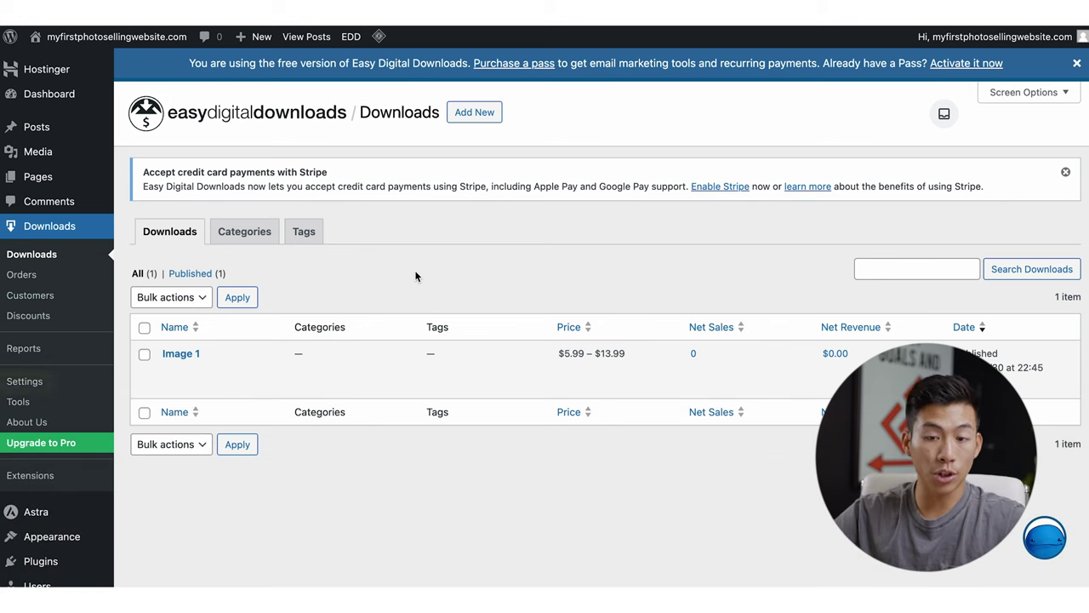
# - Deactivate Store Gateway among the active gateways in the Easy Digital Downloads payment settings and save the changes
pyautogui.click(49, 387)
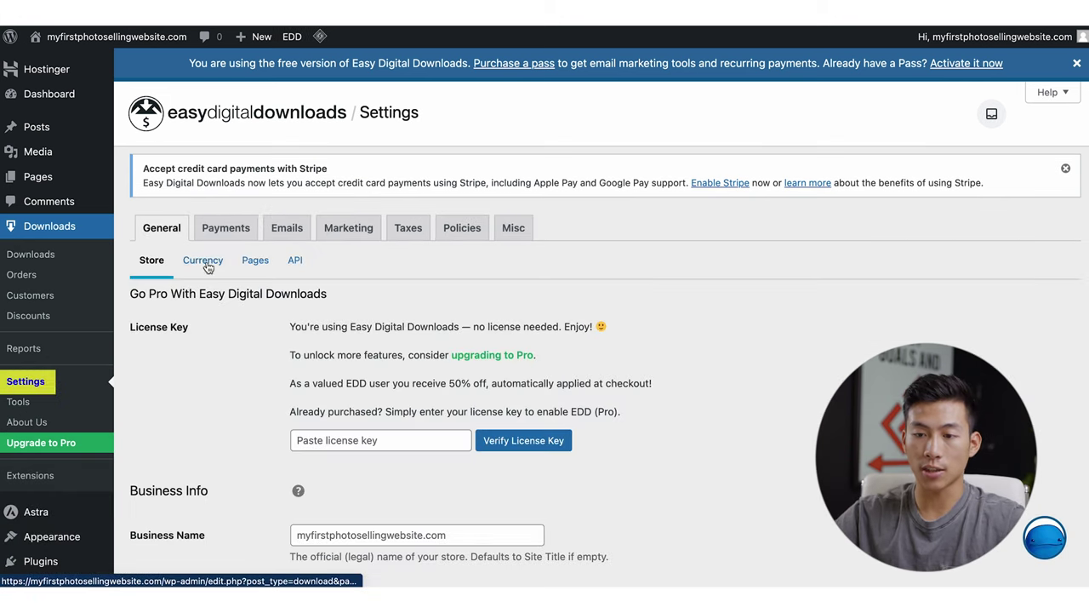
pyautogui.click(227, 230)
pyautogui.scroll(-1, 255, 297)
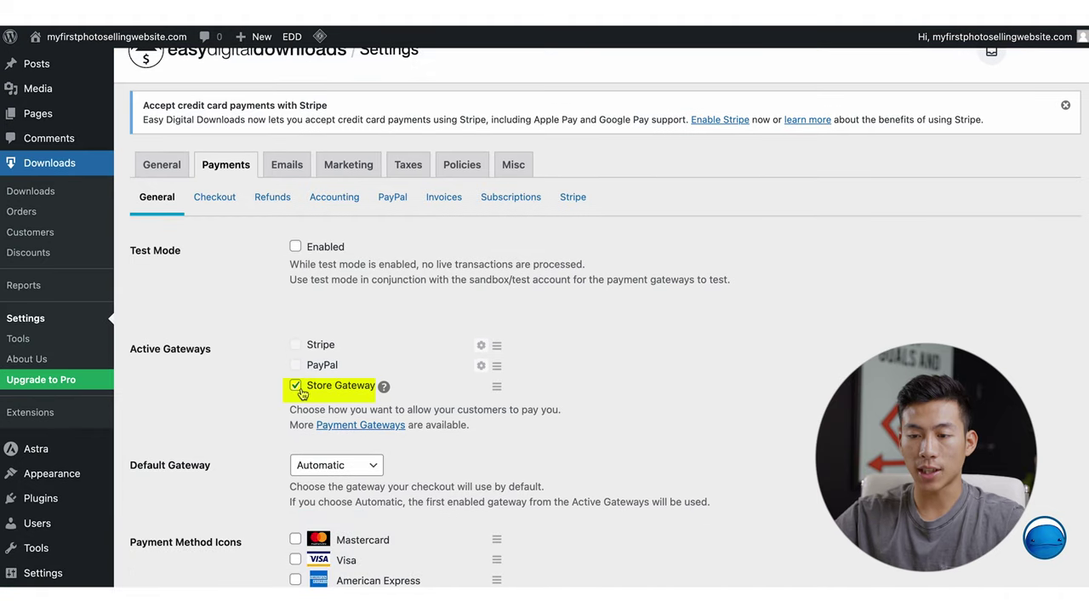
pyautogui.scroll(-5, 250, 426)
pyautogui.click(170, 416)
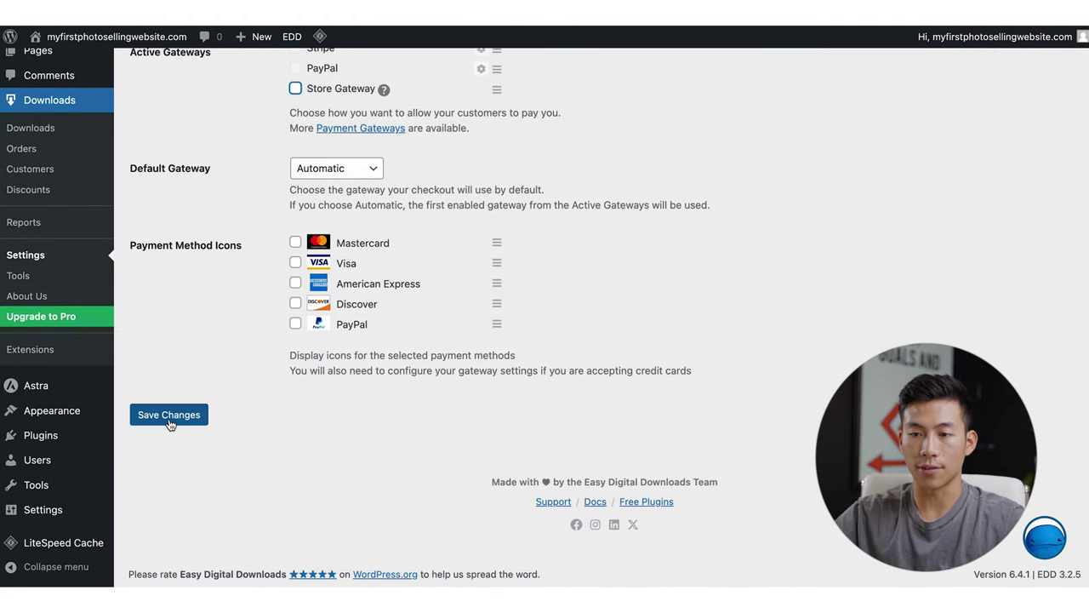
# - Examine the general store settings, including the license and business information fields
pyautogui.click(161, 268)
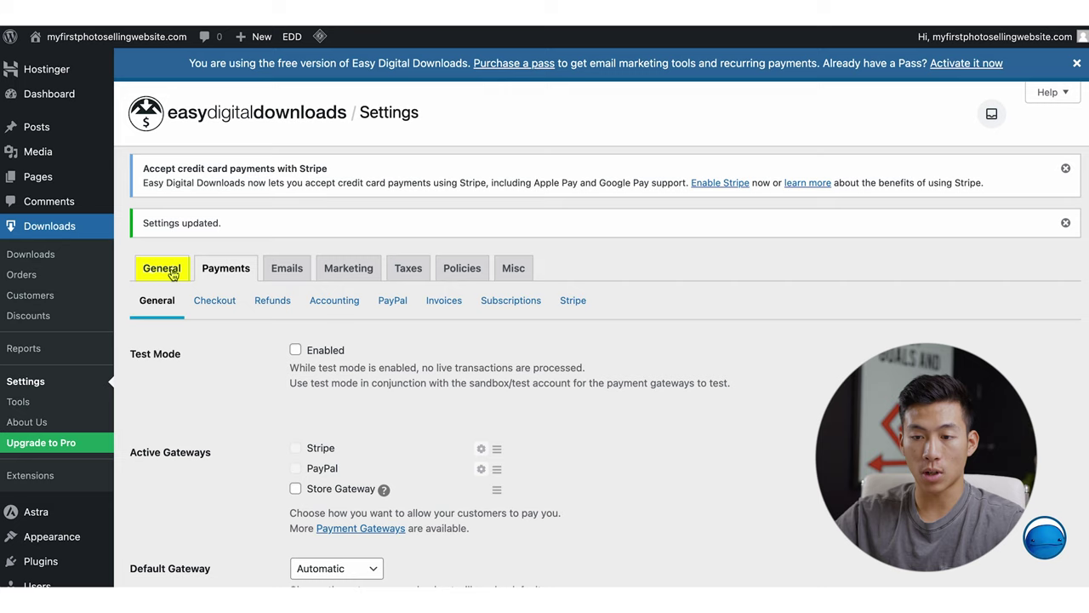
pyautogui.scroll(-5, 242, 332)
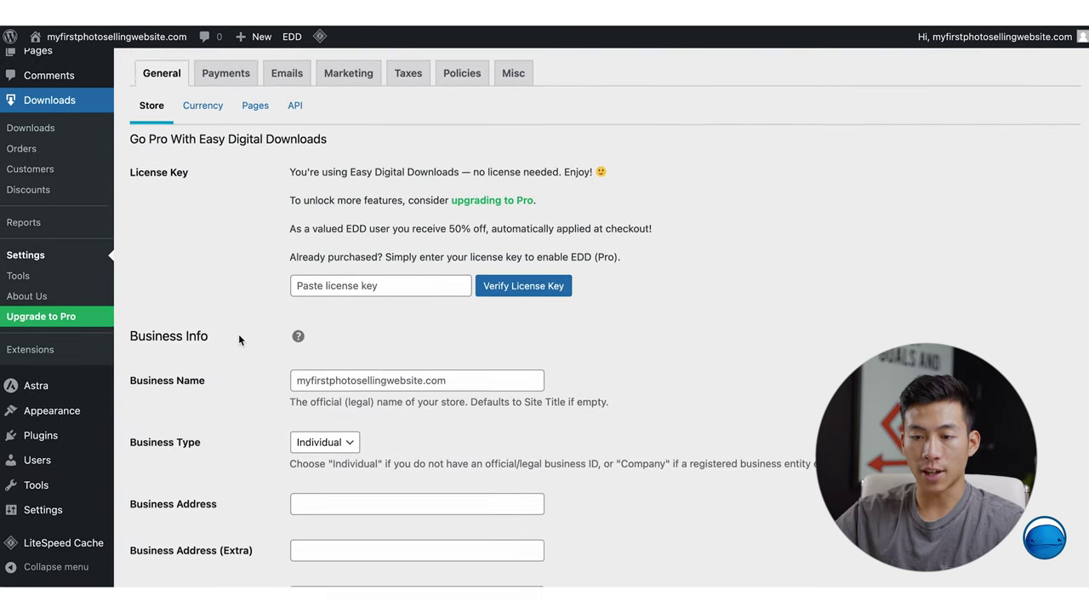
pyautogui.scroll(-5, 332, 375)
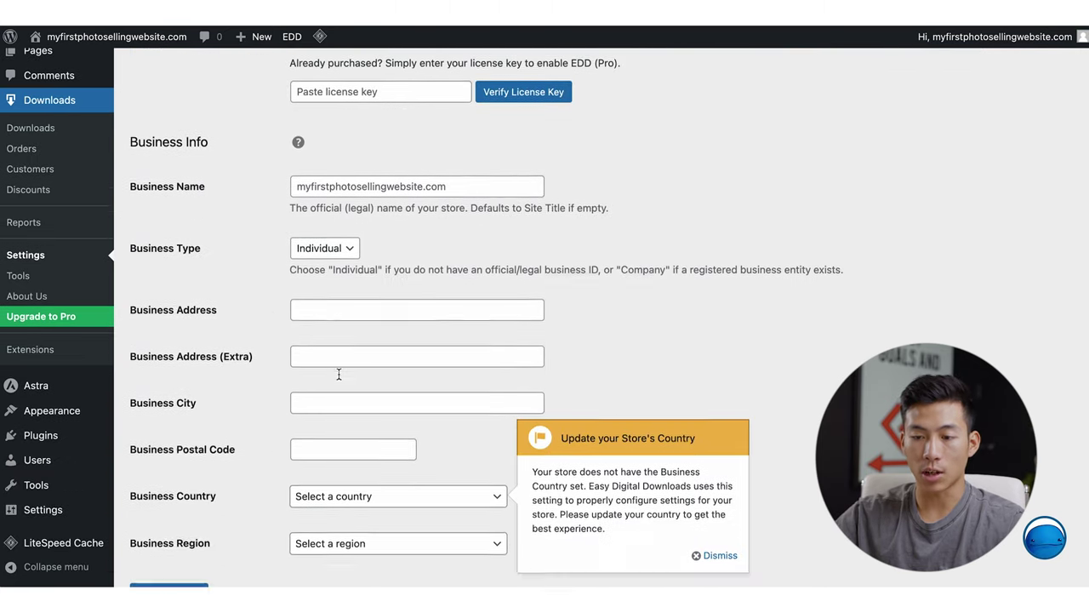
pyautogui.scroll(10, 340, 377)
# - Examine the payment settings for general options, checkout, refunds, accounting, PayPal, invoices and subscriptions
pyautogui.click(225, 228)
pyautogui.scroll(-2, 295, 345)
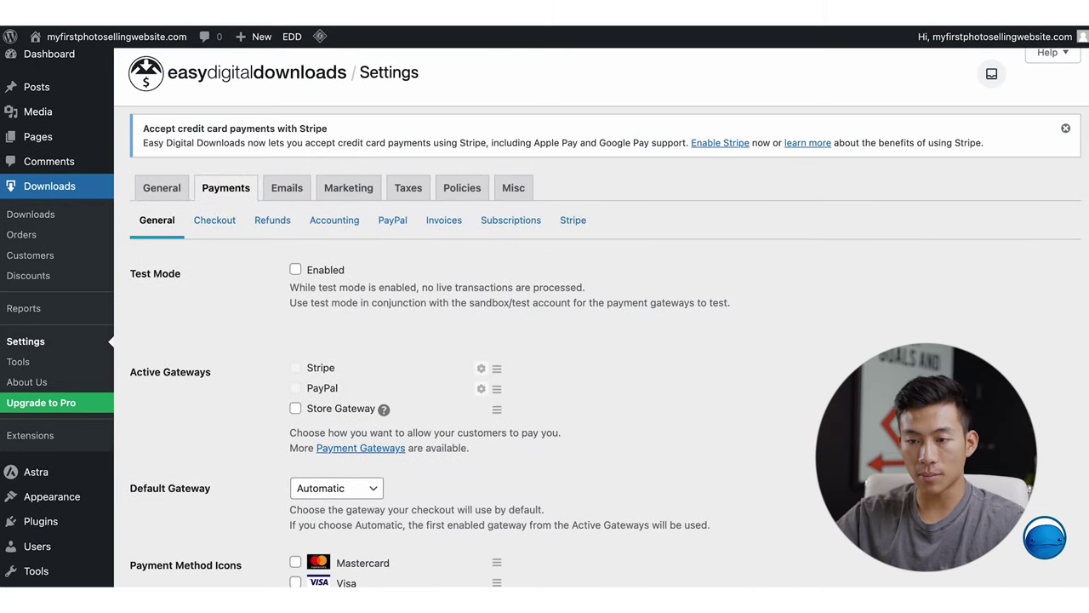
pyautogui.click(213, 177)
pyautogui.click(273, 259)
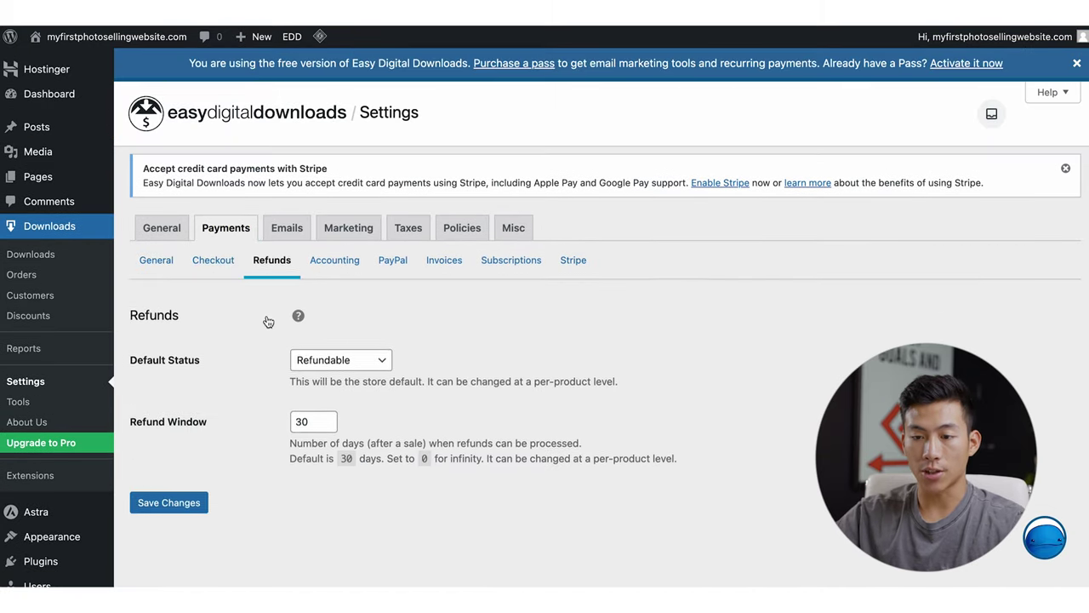
pyautogui.scroll(-2, 281, 324)
pyautogui.click(334, 190)
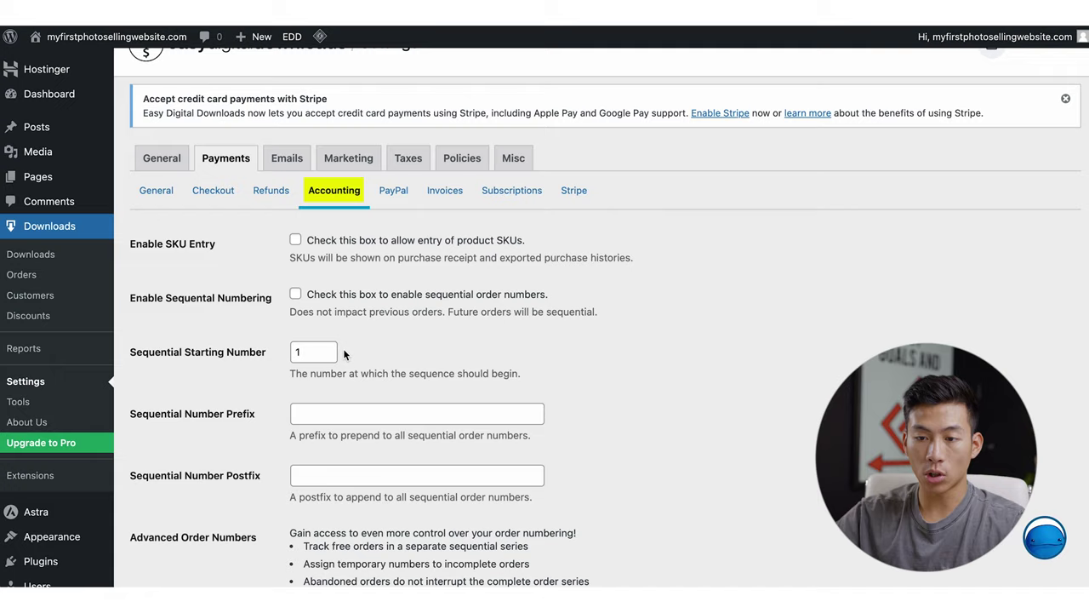
pyautogui.click(393, 190)
pyautogui.click(444, 259)
pyautogui.scroll(-1, 482, 468)
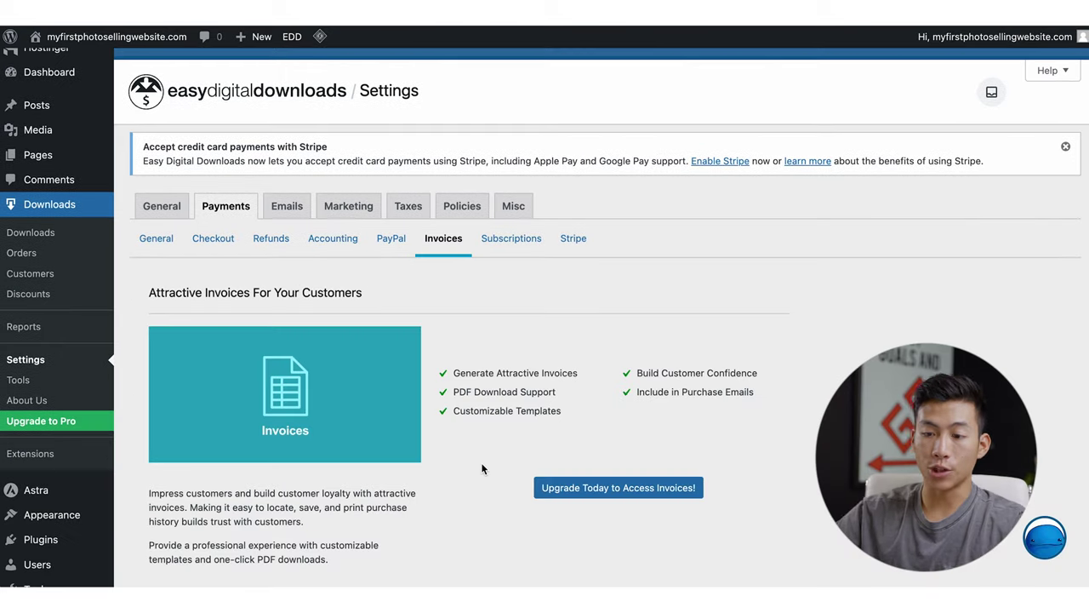
pyautogui.scroll(-2, 487, 435)
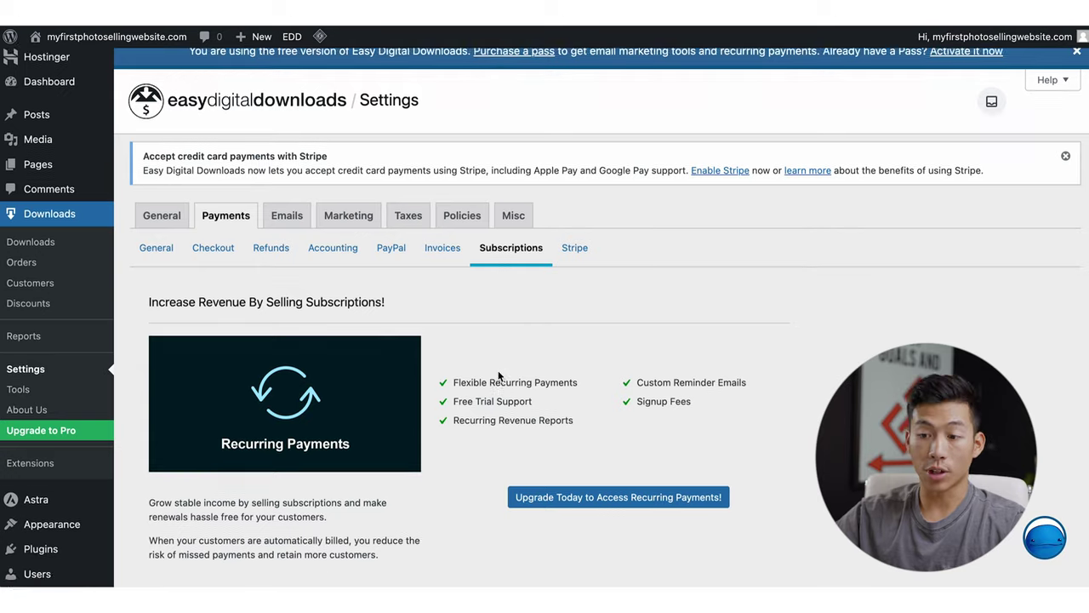
pyautogui.scroll(-1, 498, 370)
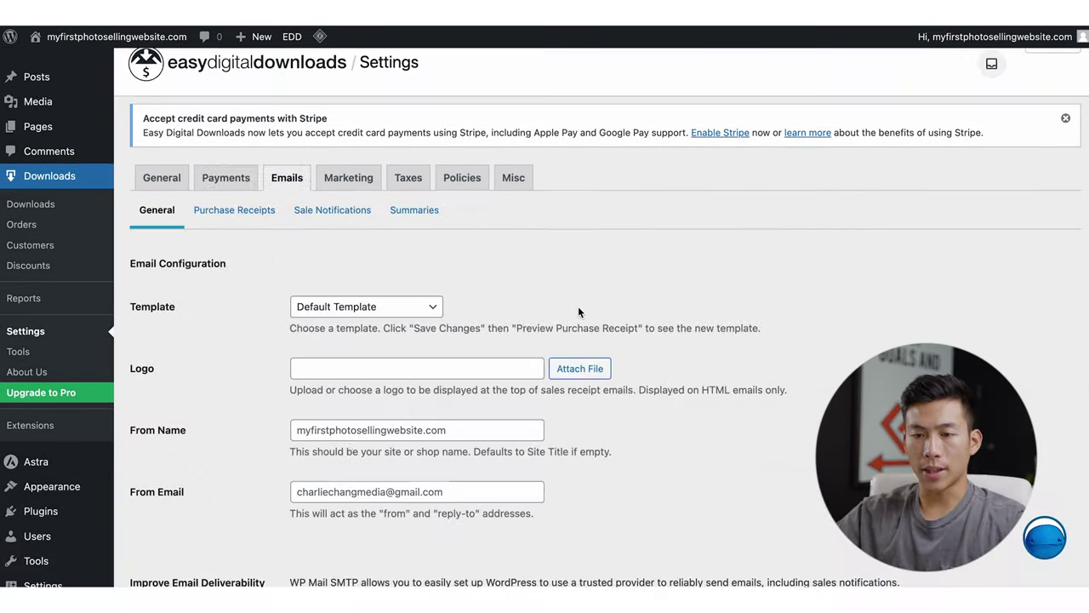
# - Examine the email configuration and the marketing, taxes, policies and miscellaneous settings of the store
pyautogui.scroll(-1, 578, 305)
pyautogui.click(338, 162)
pyautogui.click(408, 228)
pyautogui.click(462, 228)
pyautogui.click(520, 241)
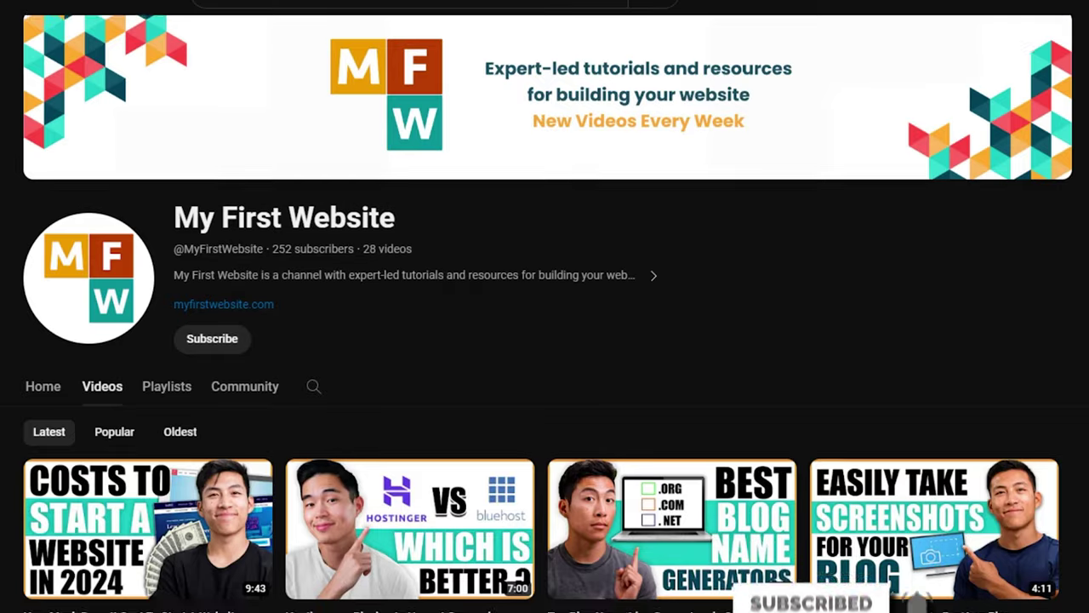
pyautogui.scroll(-5, 545, 340)
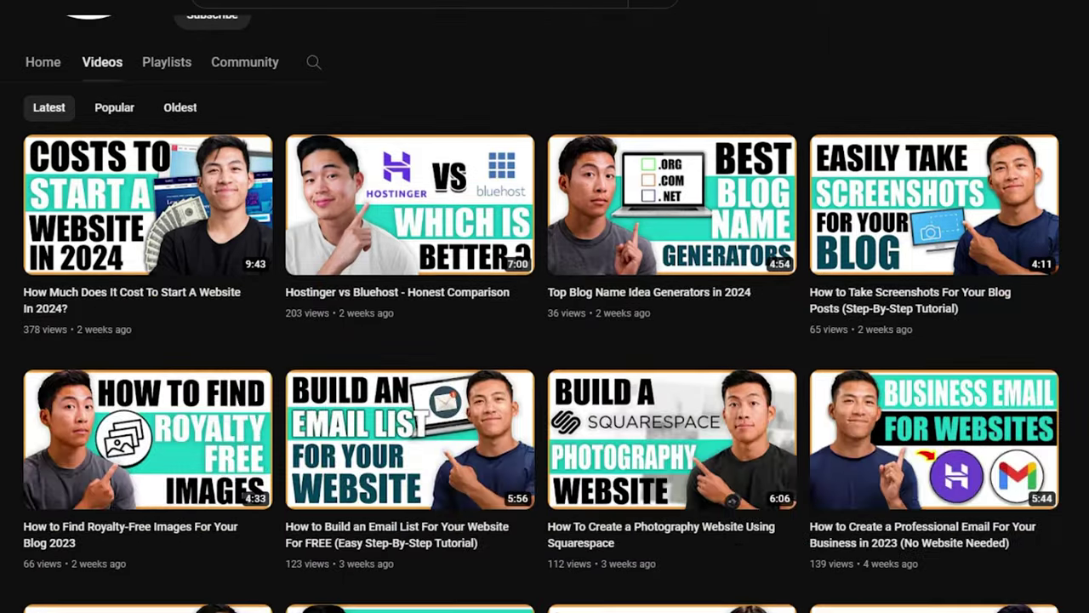
pyautogui.scroll(-5, 544, 332)
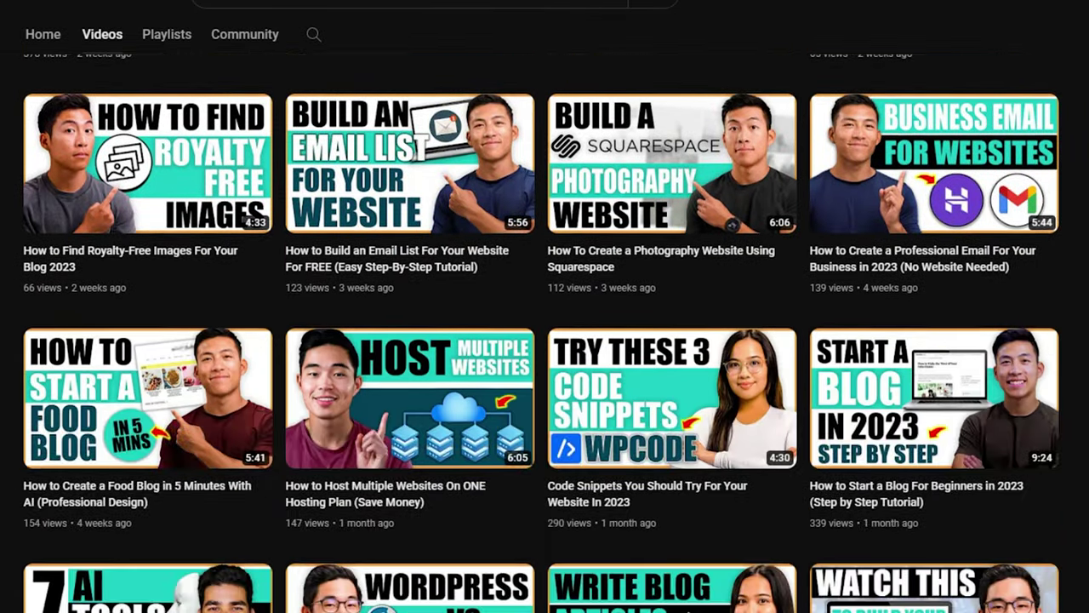